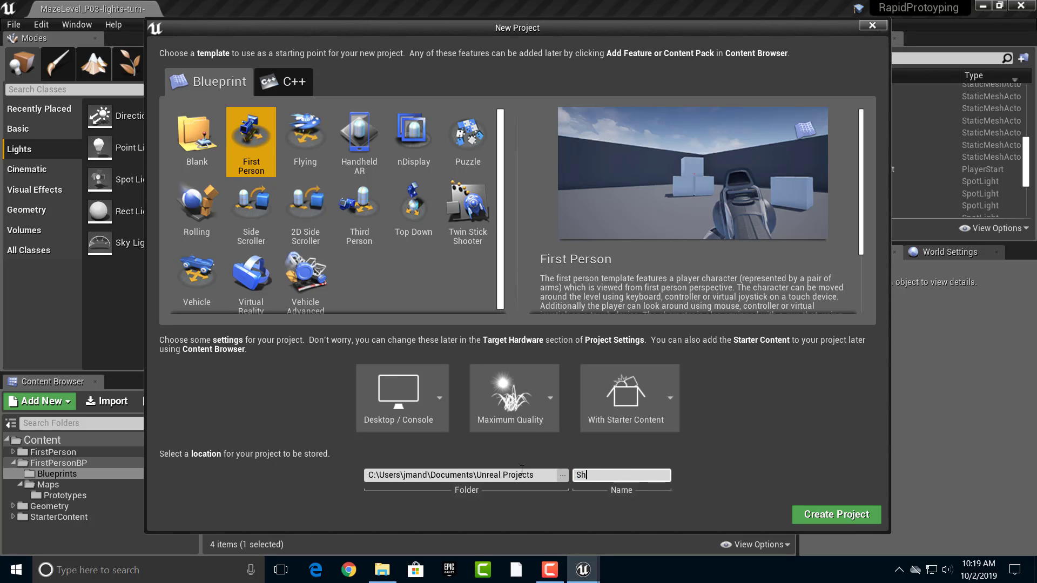
- Name the new First Person Blueprint project ShootingPrototype and create it
{"action": "type", "text": "tingGalary"}
{"action": "type", "text": "totype"}
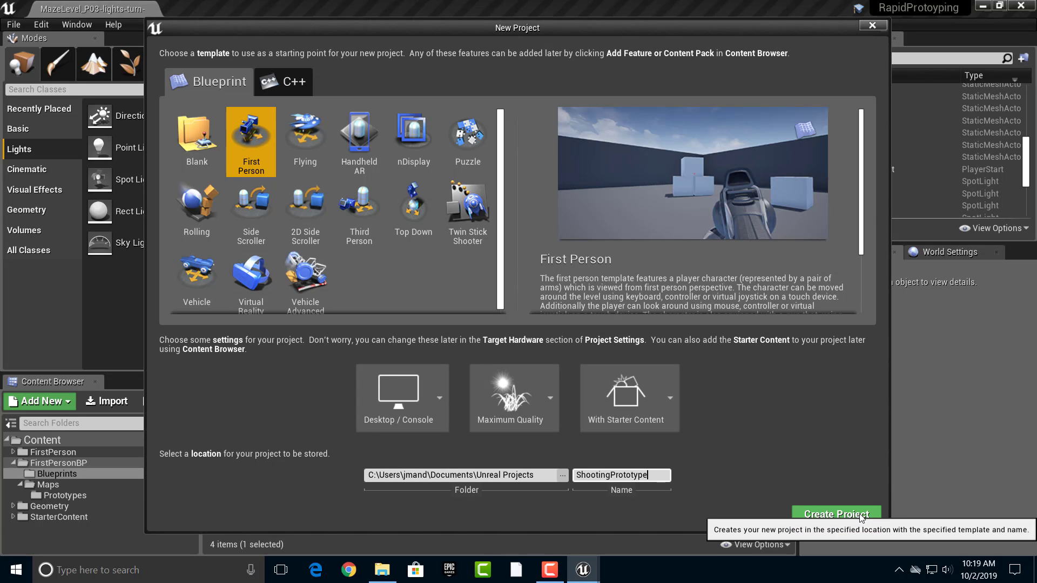
{"action": "left_click", "coordinate": [837, 514]}
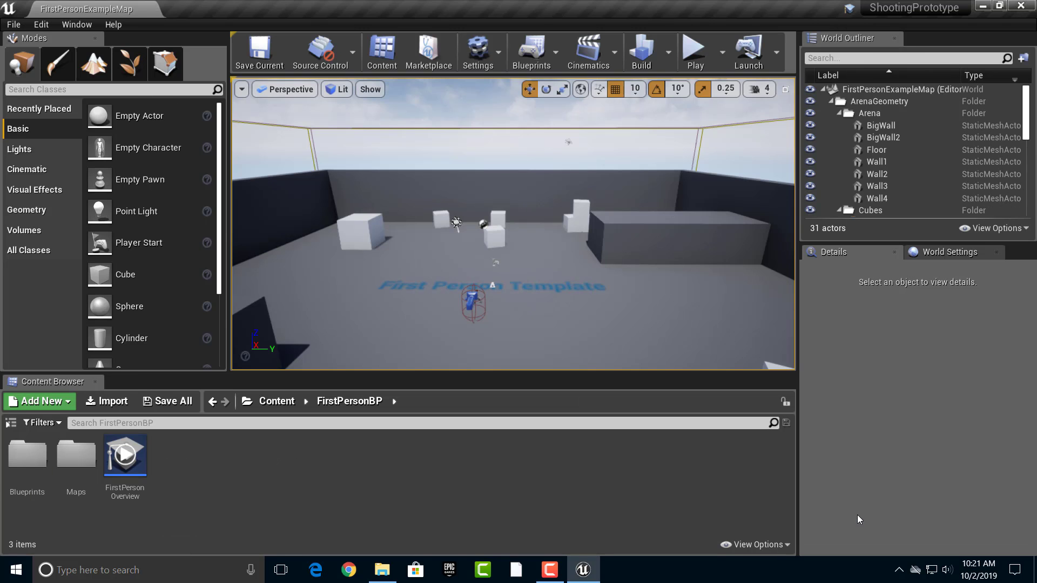
- Play-test the example map by moving around and firing the gun, and end the play session
{"action": "right_click_drag", "start_coordinate": [441, 291], "coordinate": [486, 294]}
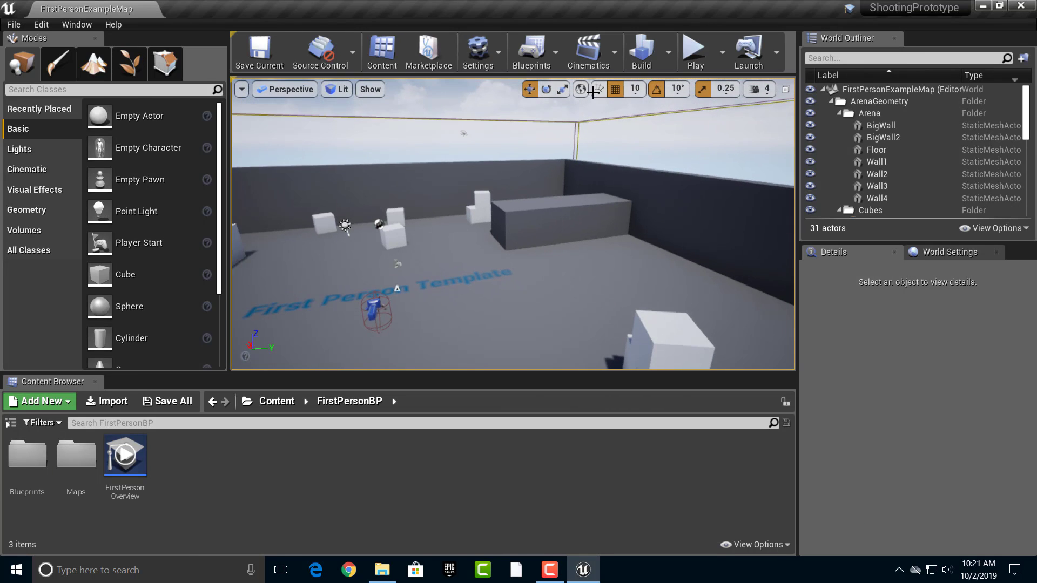
{"action": "left_click", "coordinate": [696, 51]}
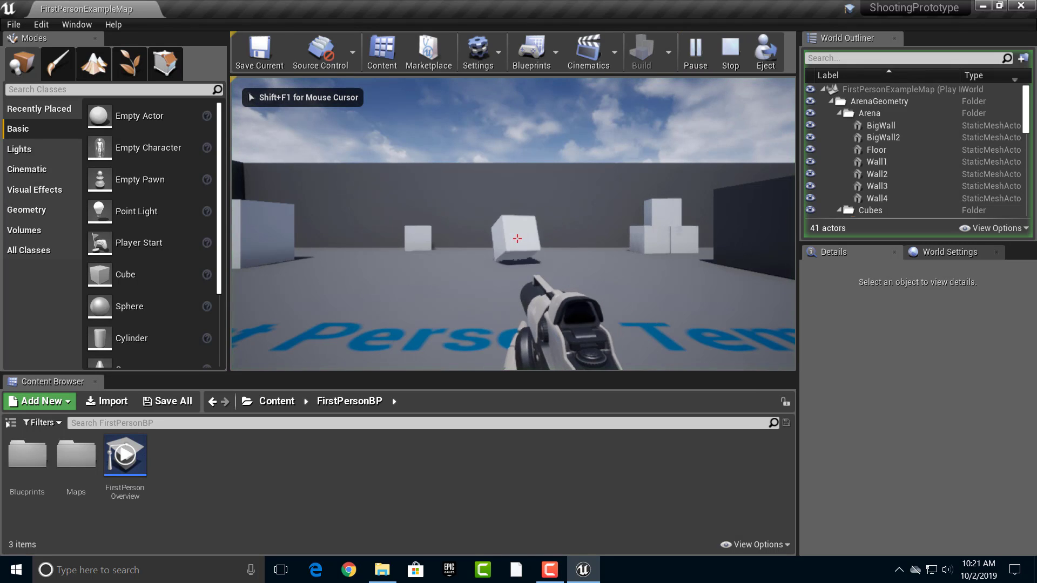
{"action": "left_click", "coordinate": [517, 238]}
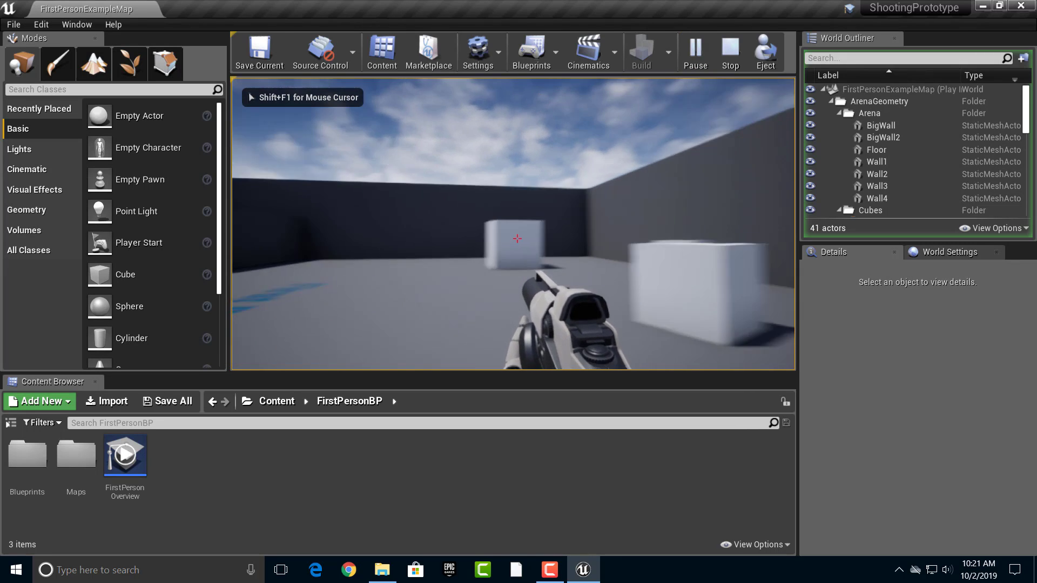
{"action": "key", "text": "w"}
{"action": "left_click", "coordinate": [517, 238]}
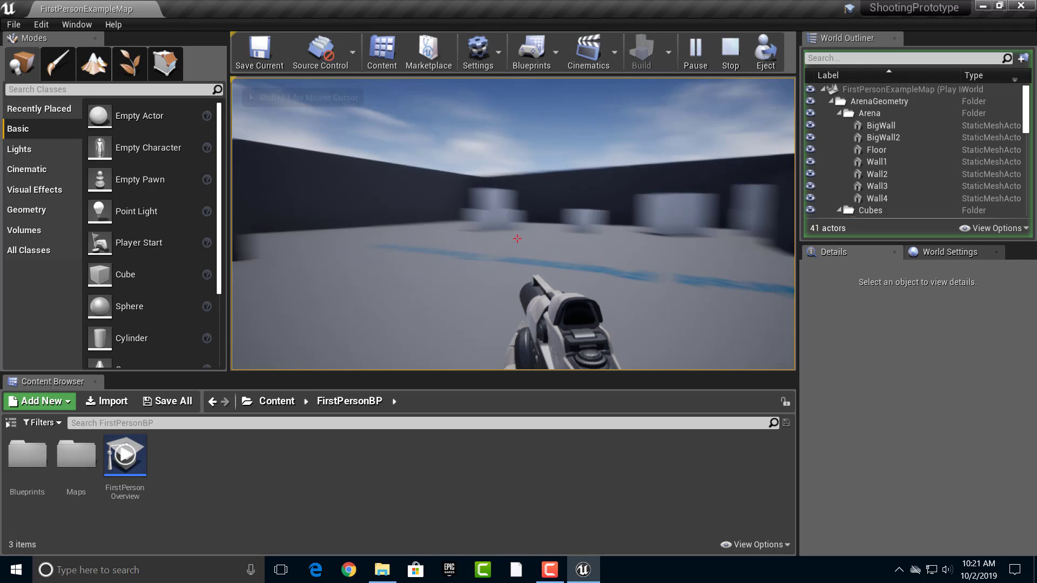
{"action": "key", "text": "Escape"}
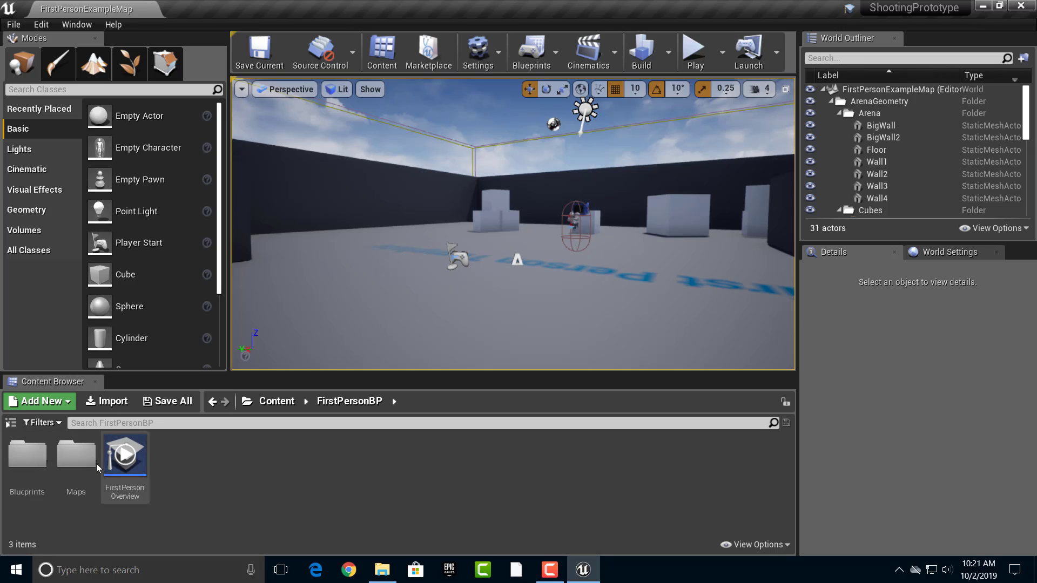
- Show the content folder tree and create a new level from the Default template
{"action": "left_click", "coordinate": [13, 425]}
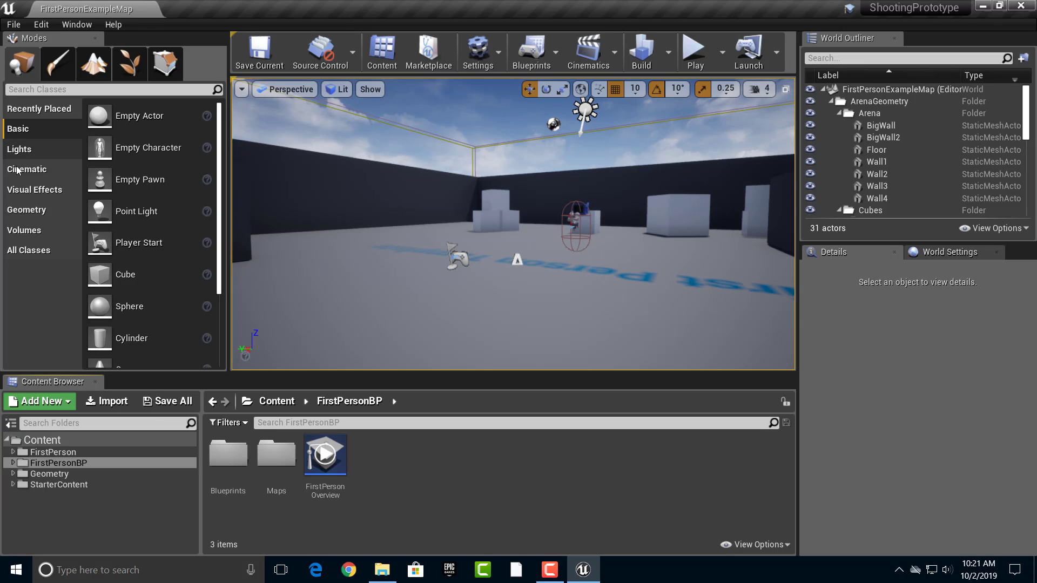
{"action": "left_click", "coordinate": [14, 25]}
{"action": "left_click", "coordinate": [33, 49]}
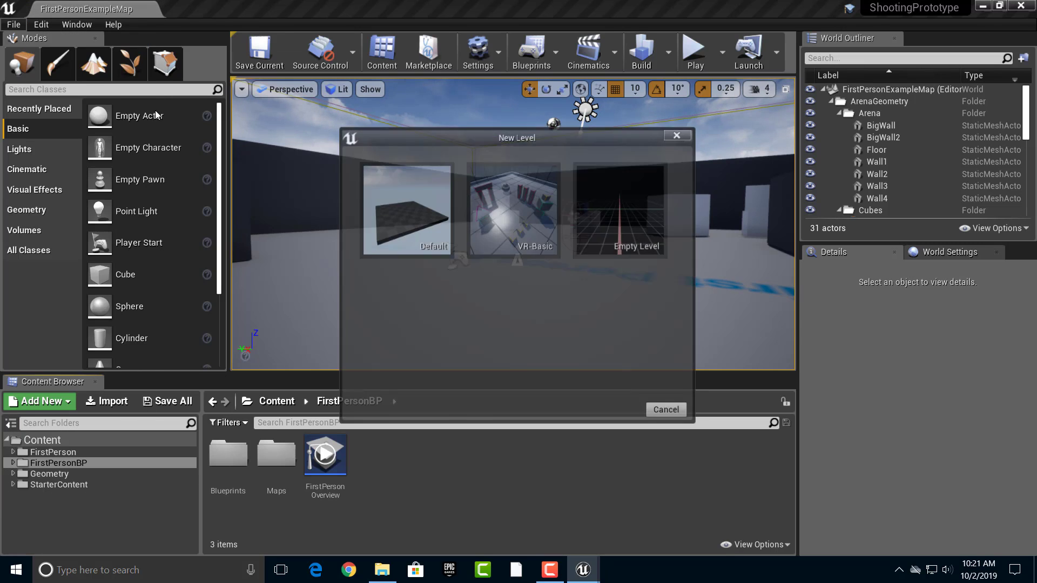
{"action": "left_click", "coordinate": [416, 221]}
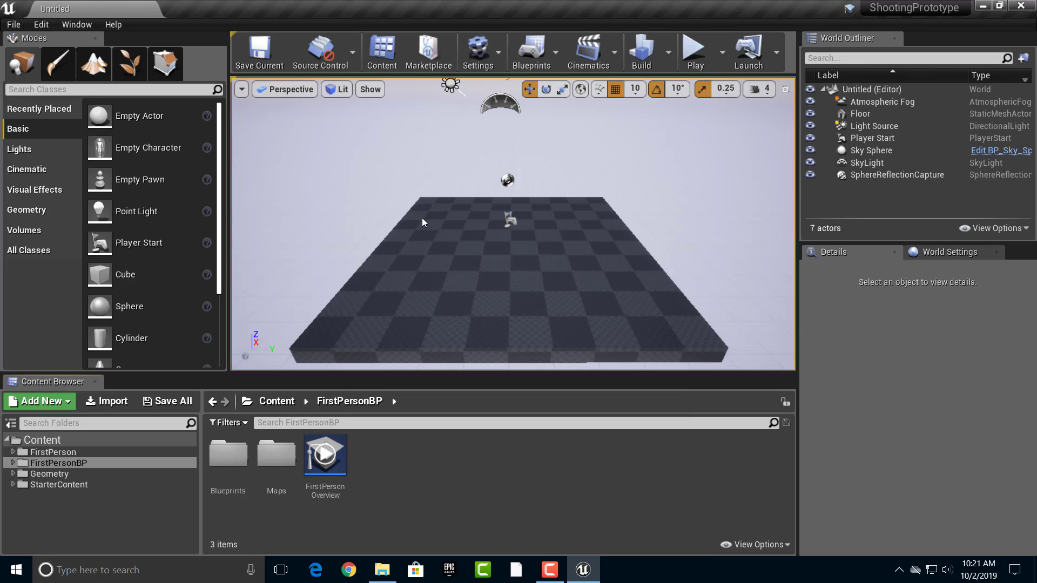
{"action": "mouse_move", "coordinate": [422, 218]}
{"action": "right_mouse_down"}
{"action": "mouse_move", "coordinate": [459, 211]}
{"action": "mouse_move", "coordinate": [375, 212]}
{"action": "mouse_move", "coordinate": [418, 230]}
{"action": "right_mouse_up"}
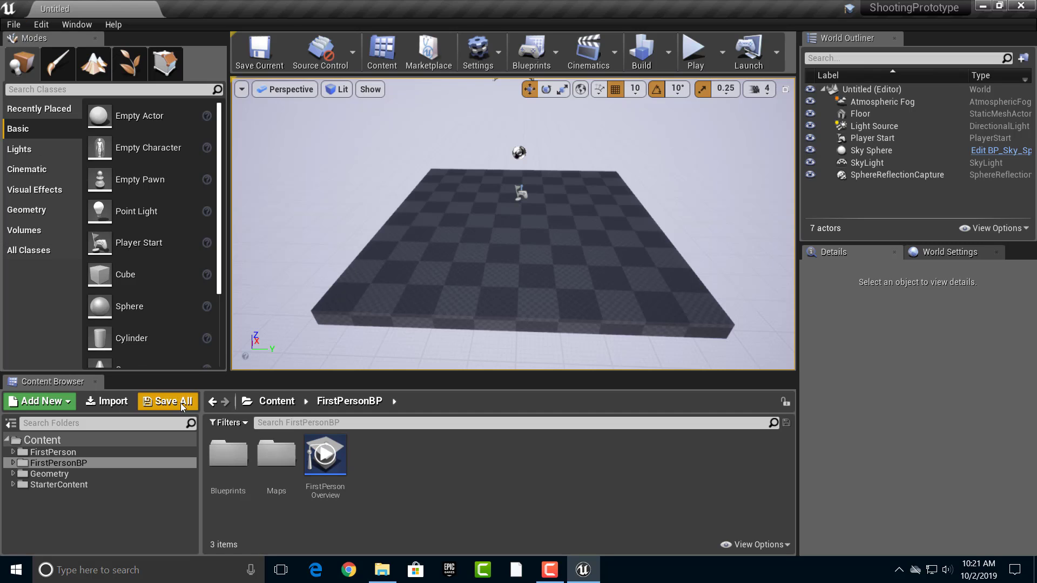
- Create a folder named Prototypes inside FirstPersonBP/Maps and open it
{"action": "left_click", "coordinate": [251, 468]}
{"action": "double_click", "coordinate": [277, 459]}
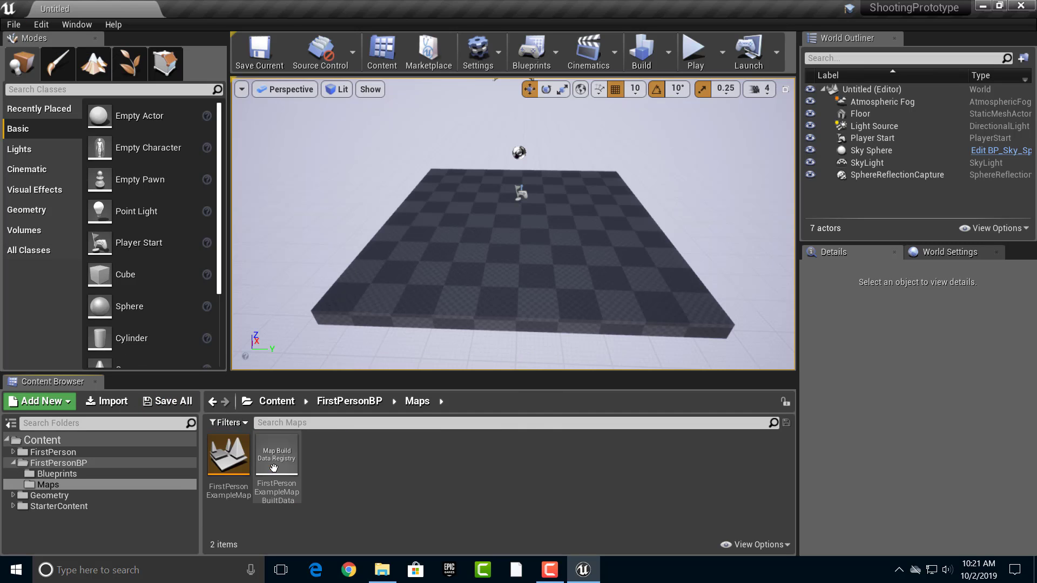
{"action": "right_click", "coordinate": [355, 470]}
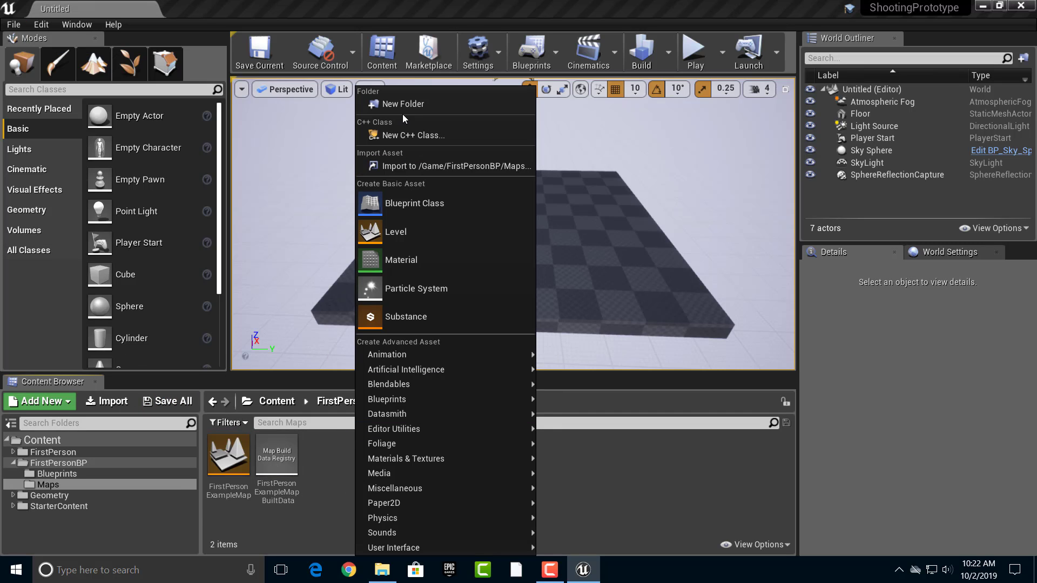
{"action": "left_click", "coordinate": [403, 102]}
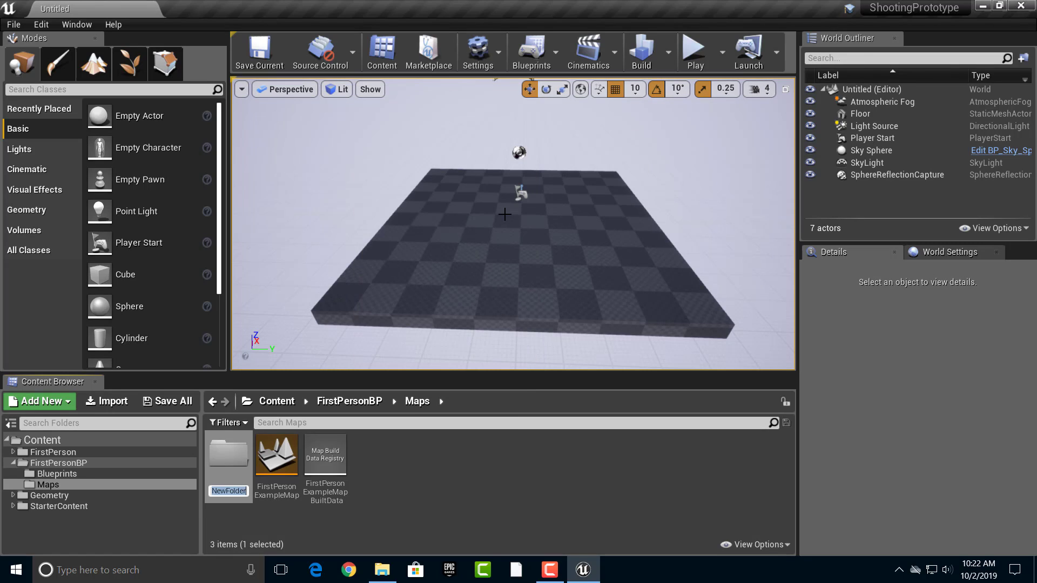
{"action": "type", "text": "Prototypes"}
{"action": "key", "text": "Return"}
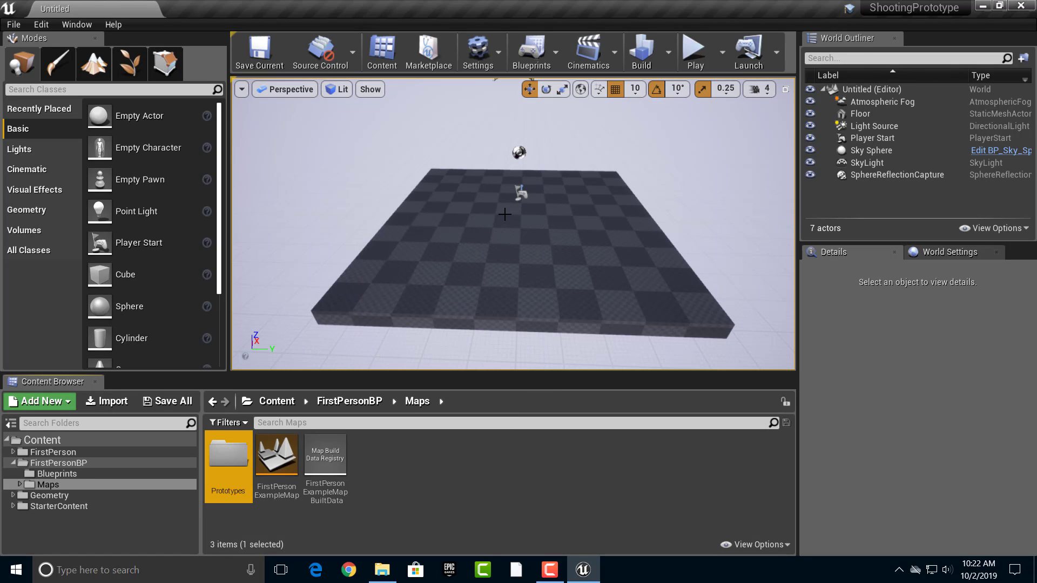
{"action": "double_click", "coordinate": [230, 456]}
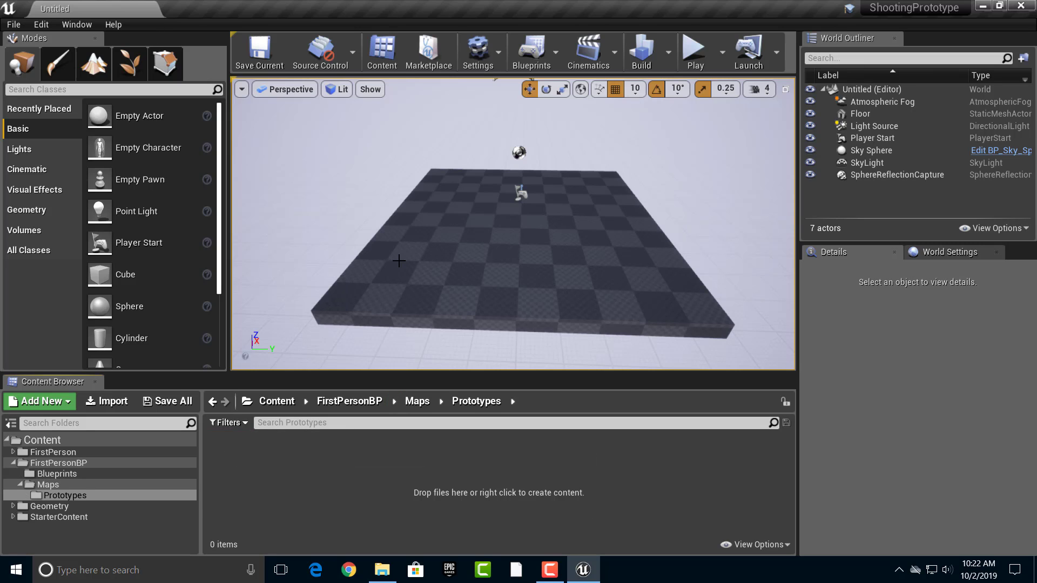
- Save the new level as Shooting_P01 in FirstPersonBP/Maps/Prototypes
{"action": "key", "text": "ctrl+s"}
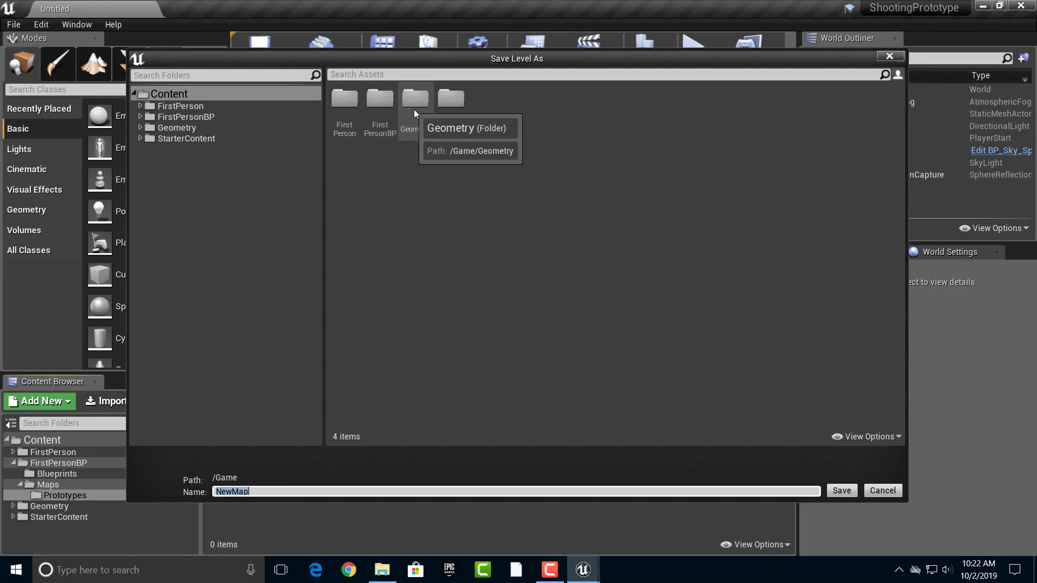
{"action": "double_click", "coordinate": [336, 108]}
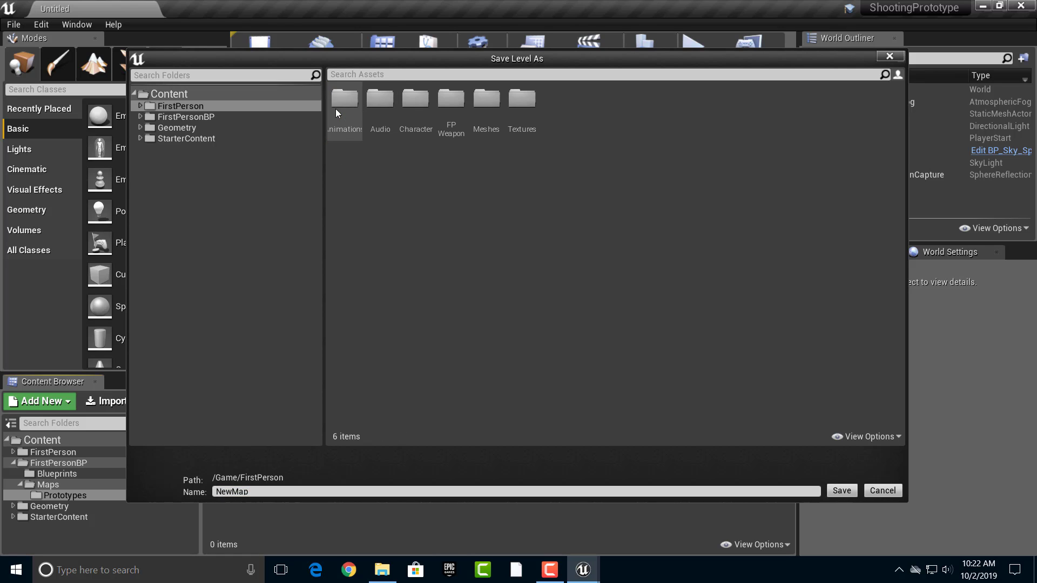
{"action": "left_click", "coordinate": [173, 117]}
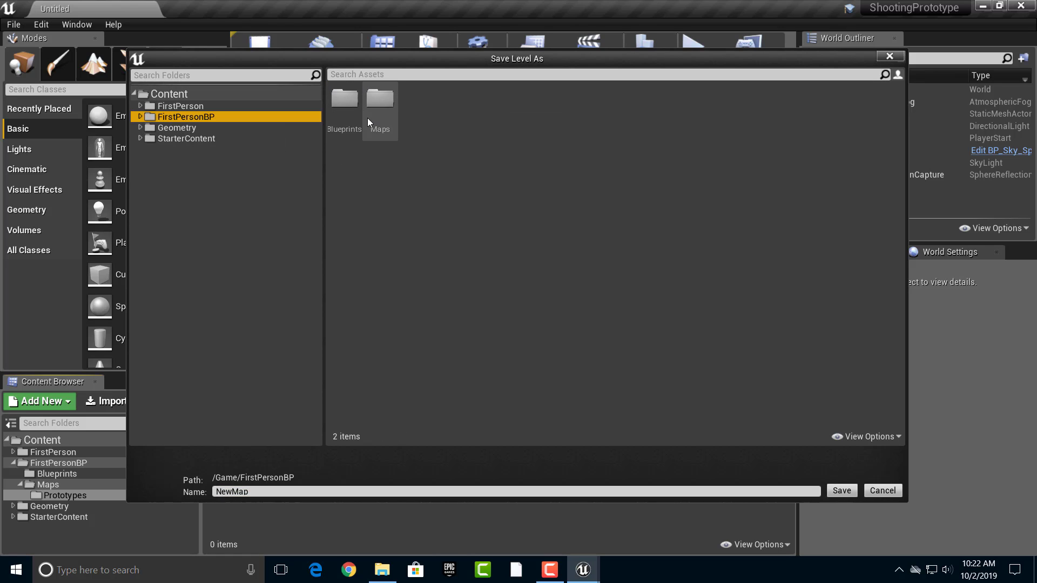
{"action": "left_click", "coordinate": [381, 102]}
{"action": "double_click", "coordinate": [381, 103]}
{"action": "double_click", "coordinate": [356, 111]}
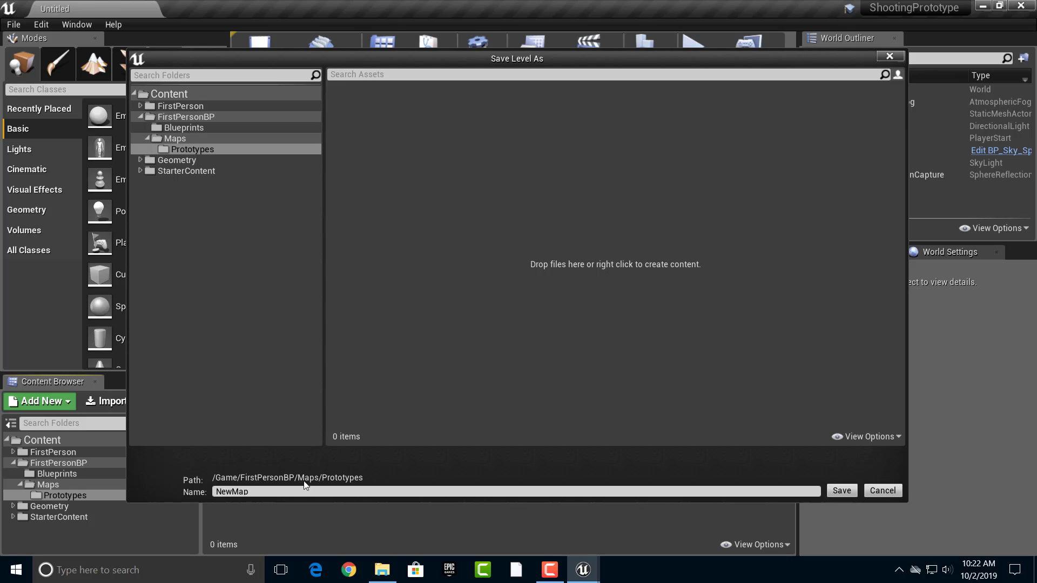
{"action": "left_click_drag", "start_coordinate": [296, 490], "coordinate": [171, 475]}
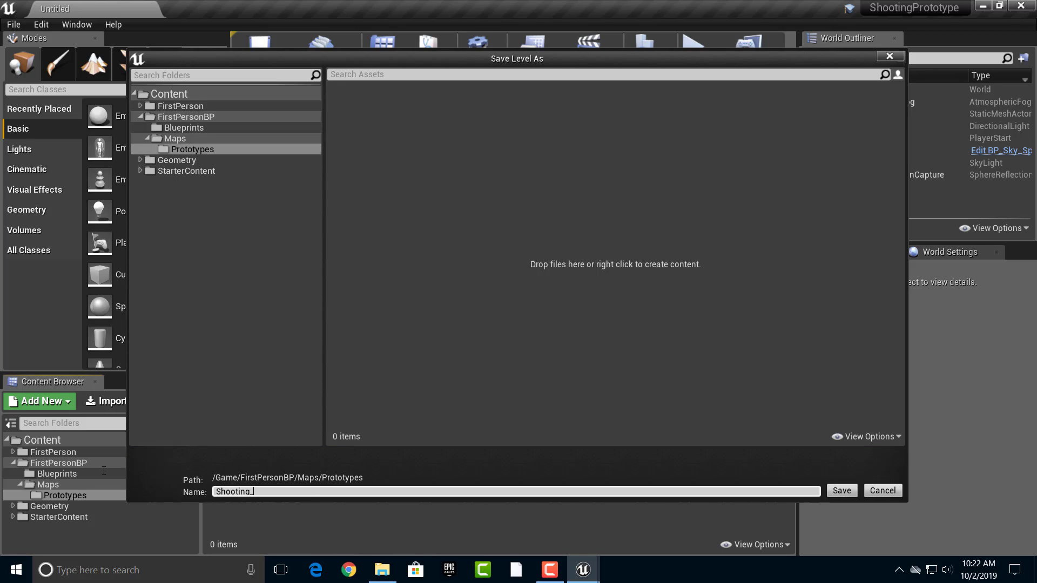
{"action": "key", "text": "Return"}
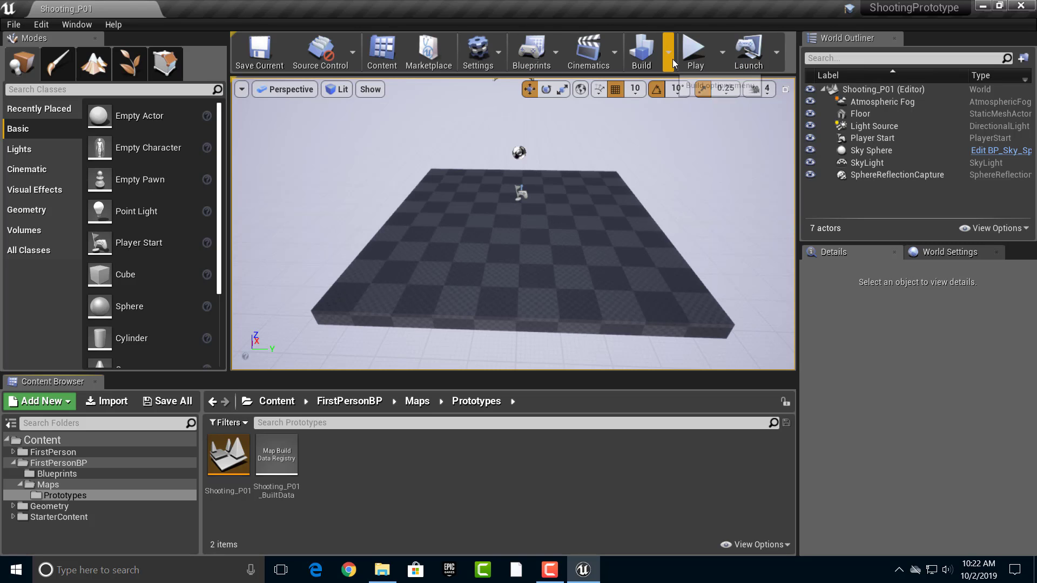
- Play-test the Shooting_P01 level with the first-person character and end the play session
{"action": "left_click", "coordinate": [690, 58]}
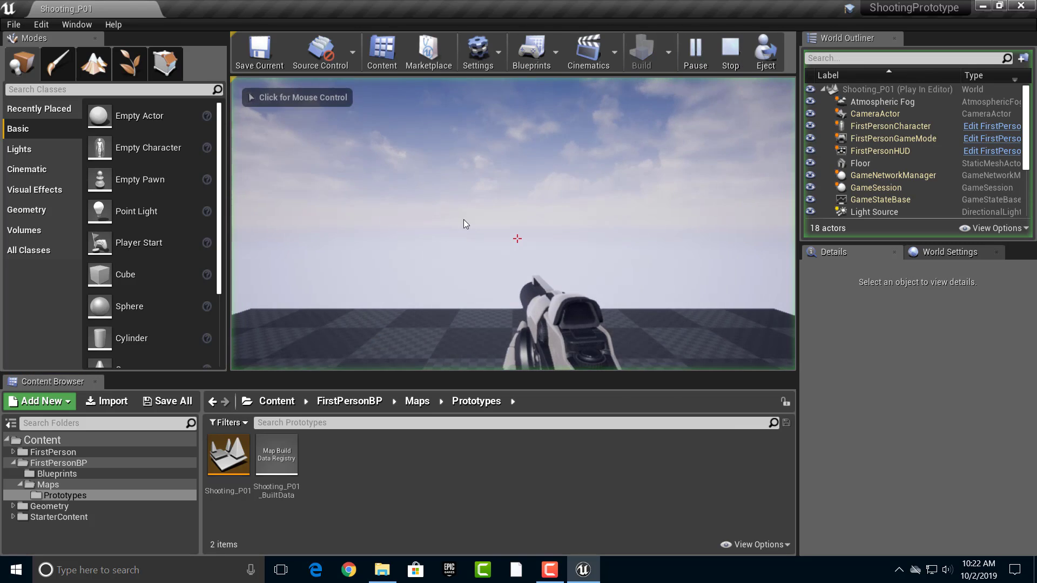
{"action": "left_click", "coordinate": [464, 220]}
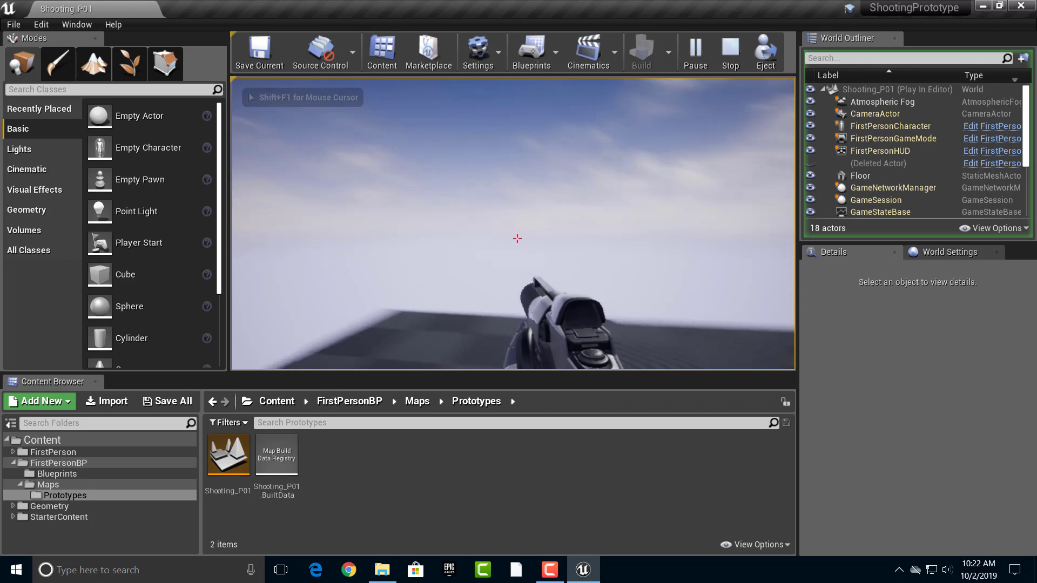
{"action": "key", "text": "Escape"}
- Scale the Floor to 2.75 along Y and 2.0 along X
{"action": "right_click_drag", "start_coordinate": [499, 286], "coordinate": [519, 324]}
{"action": "scroll", "coordinate": [499, 285], "scroll_direction": "down", "scroll_amount": 10}
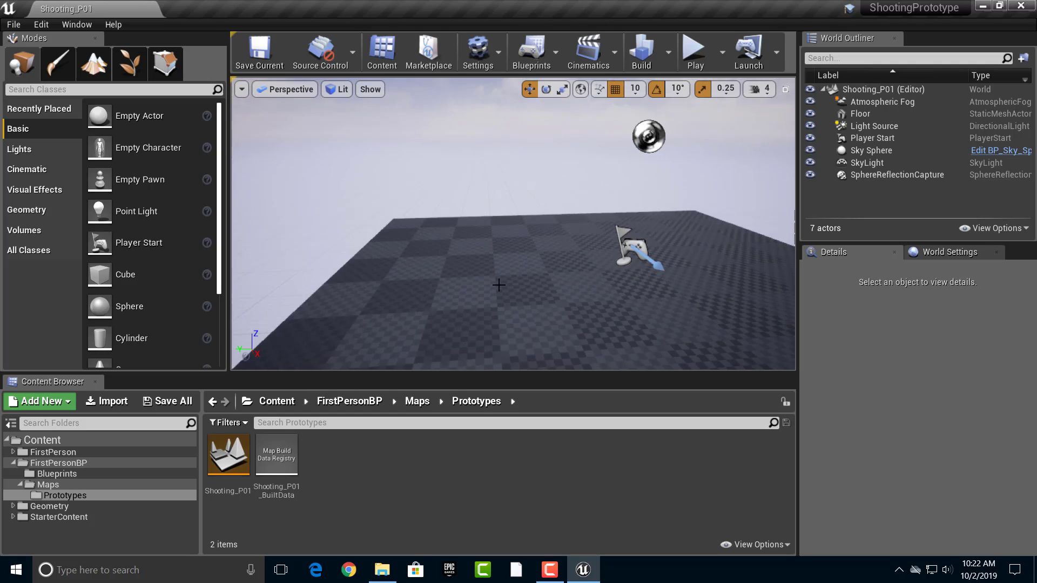
{"action": "left_click", "coordinate": [495, 285]}
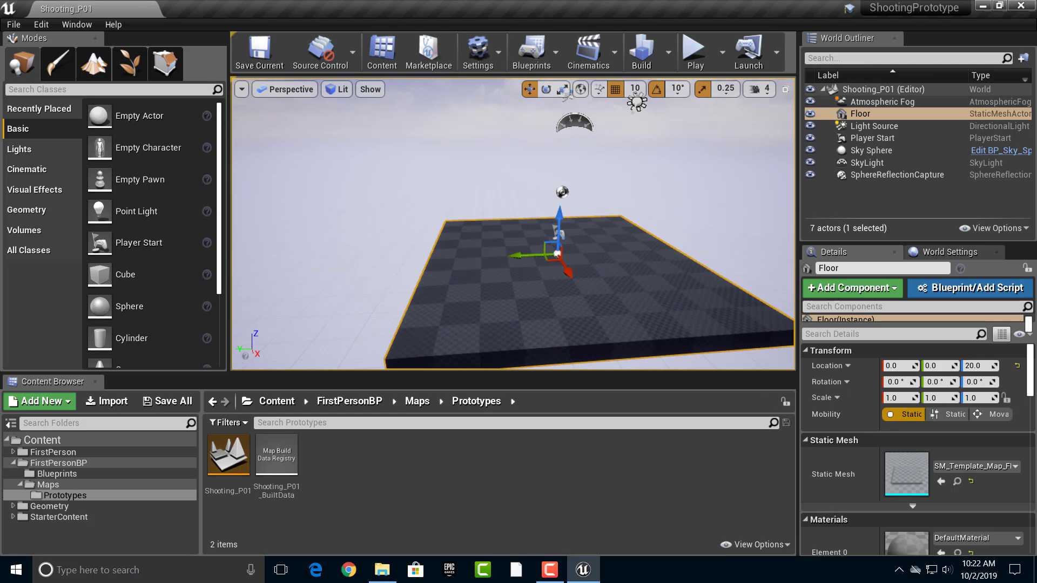
{"action": "key", "text": "space"}
{"action": "key", "text": "space"}
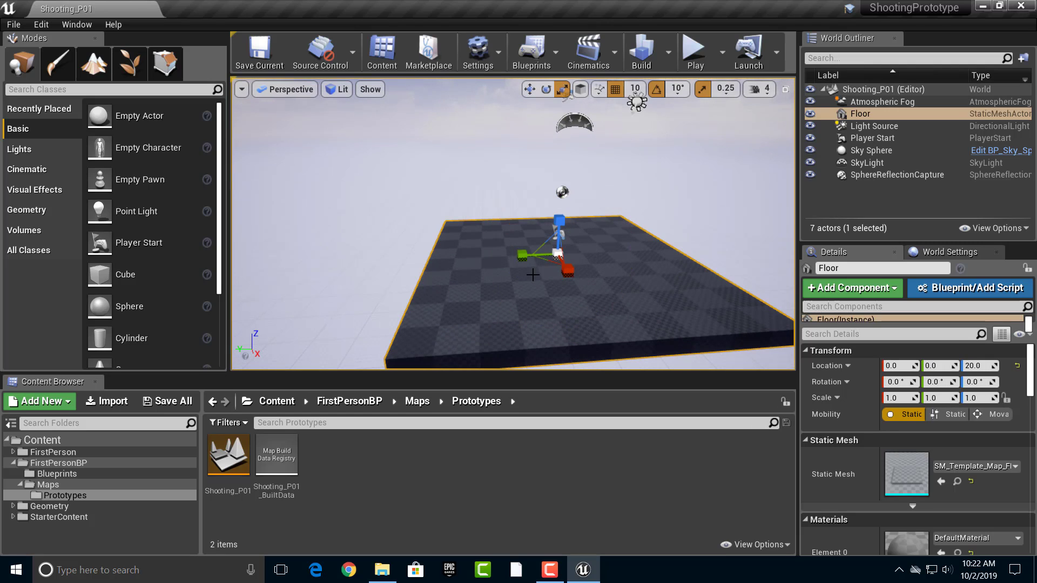
{"action": "left_click_drag", "start_coordinate": [524, 255], "coordinate": [481, 256]}
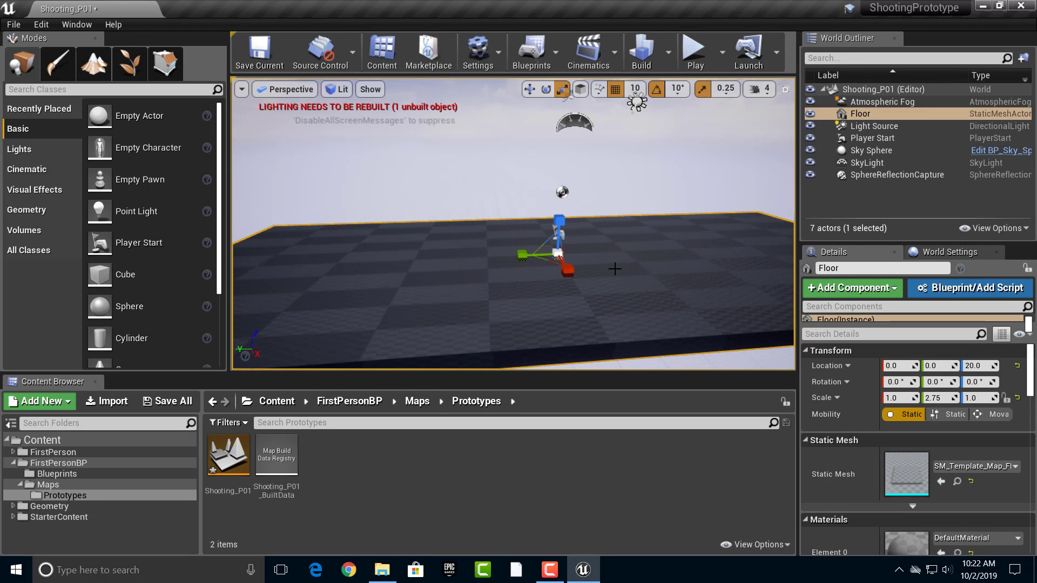
{"action": "left_click_drag", "start_coordinate": [574, 271], "coordinate": [591, 275]}
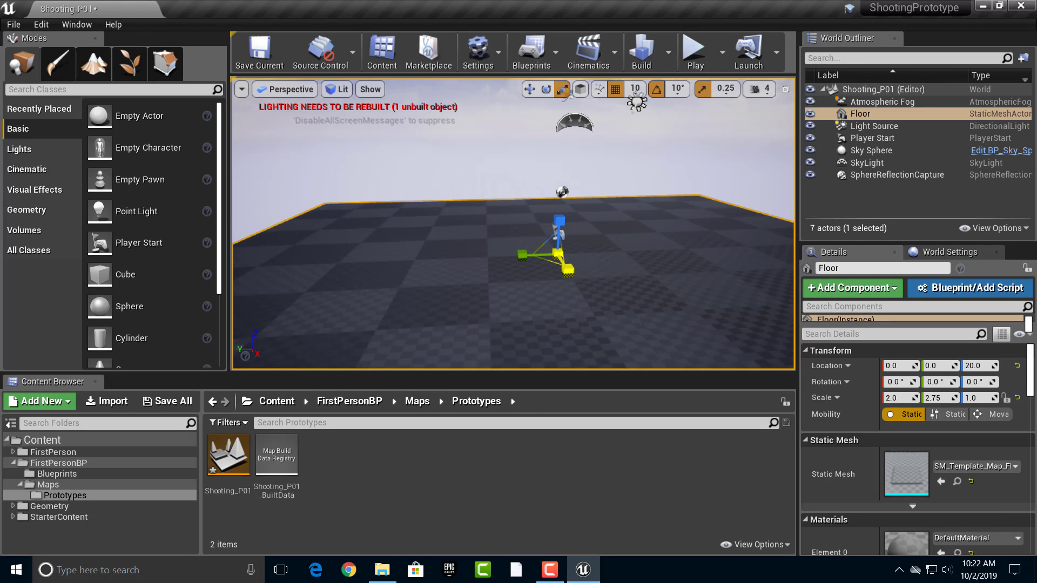
- Move the Player Start along the X axis to about -570
{"action": "scroll", "coordinate": [518, 227], "scroll_direction": "down", "scroll_amount": 1}
{"action": "key", "text": "space"}
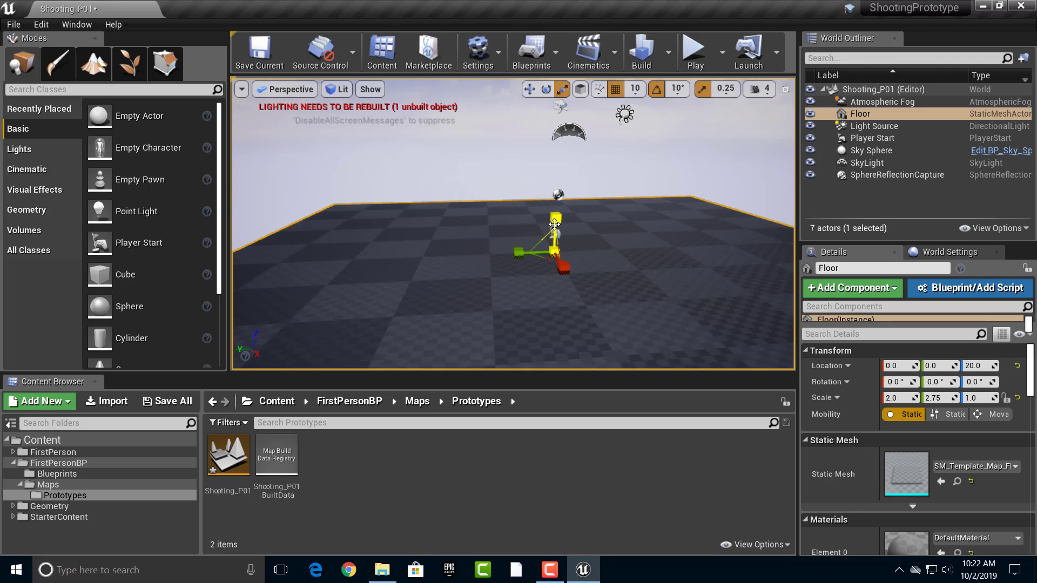
{"action": "right_click_drag", "start_coordinate": [530, 247], "coordinate": [676, 283]}
{"action": "key", "text": "a"}
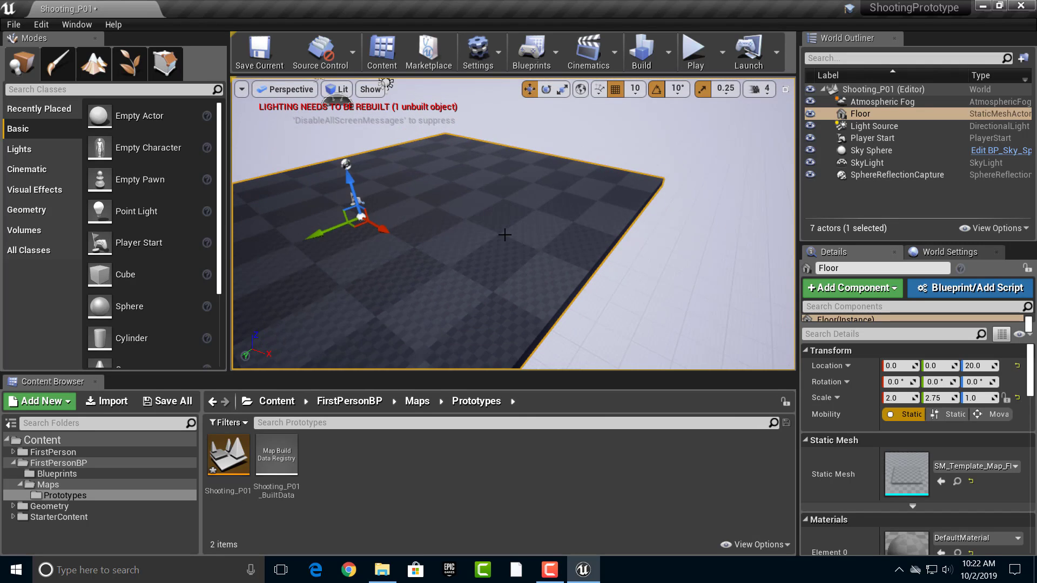
{"action": "scroll", "coordinate": [504, 234], "scroll_direction": "down", "scroll_amount": 1}
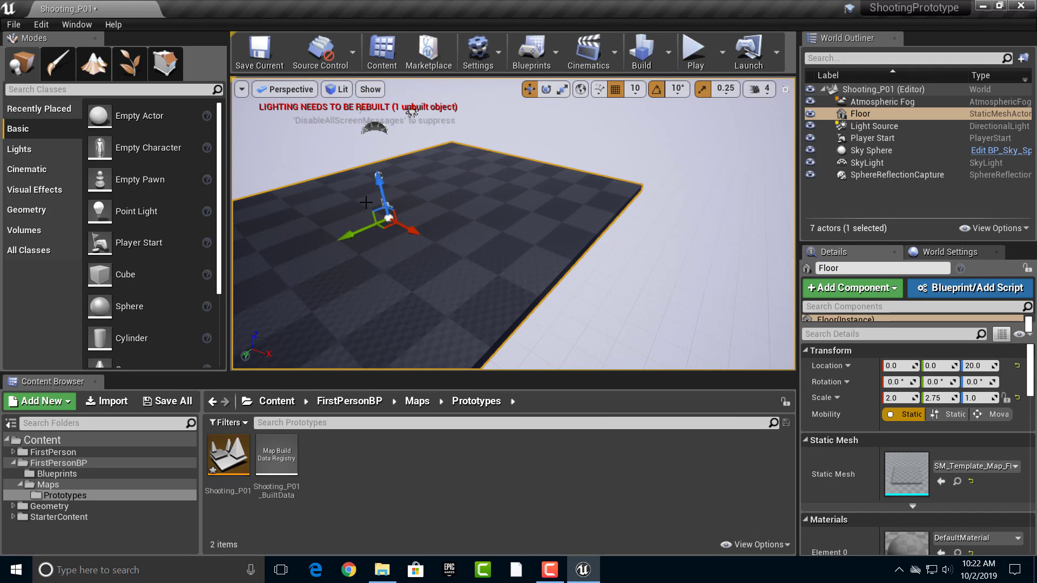
{"action": "left_click", "coordinate": [675, 280]}
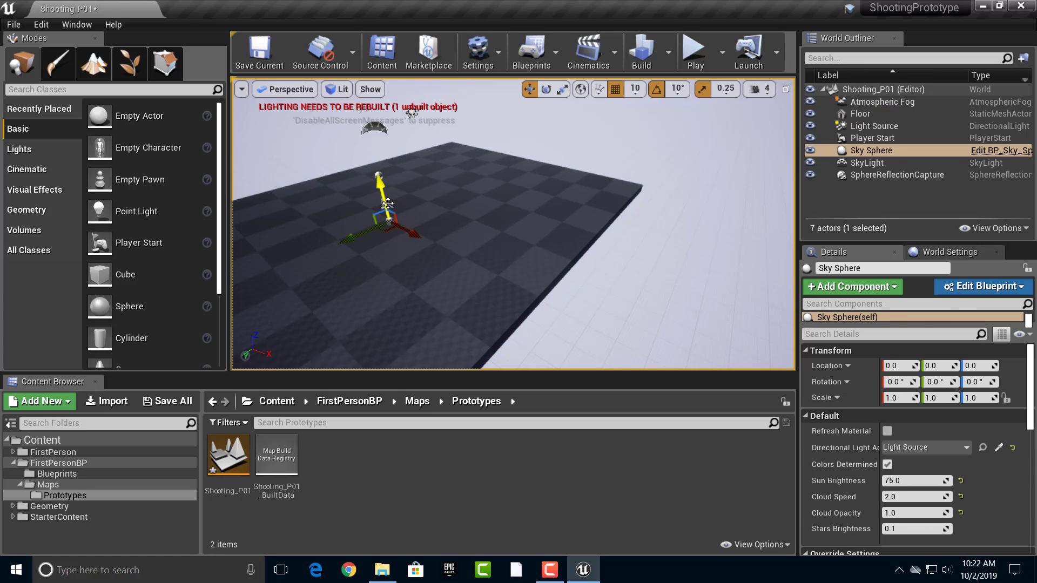
{"action": "left_click", "coordinate": [390, 204]}
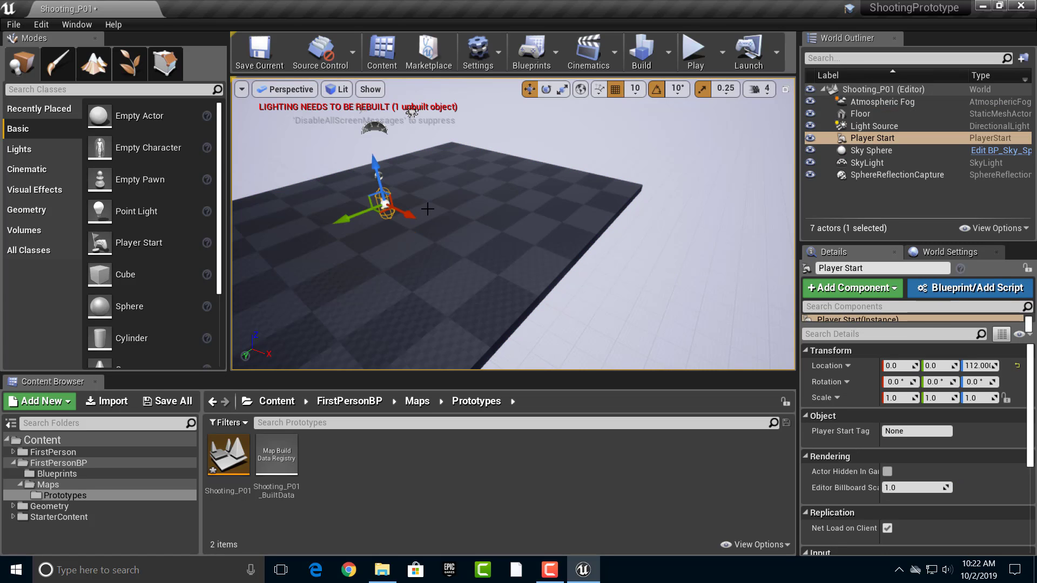
{"action": "left_click_drag", "start_coordinate": [411, 216], "coordinate": [360, 191]}
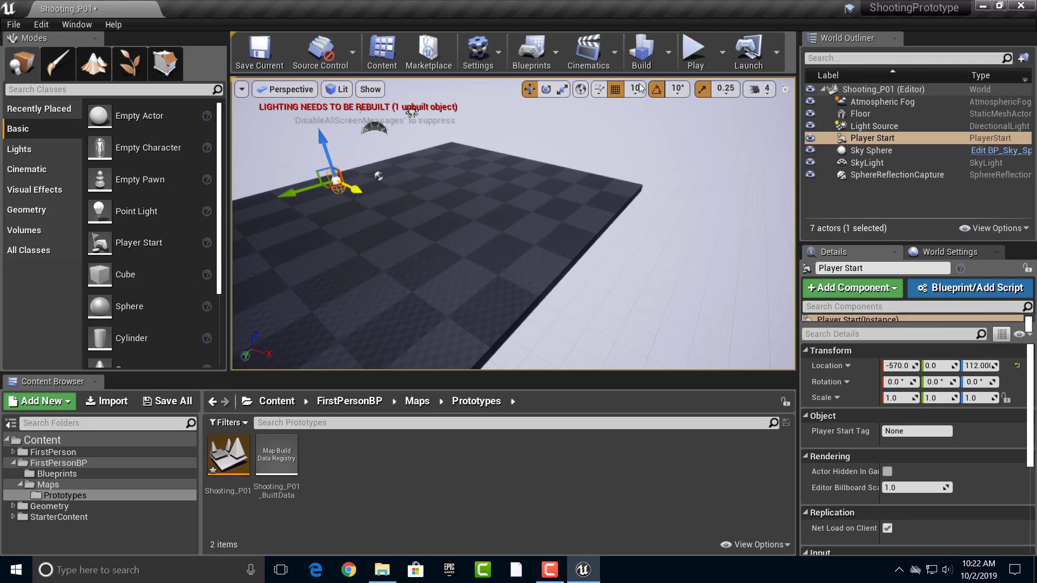
- Play-test the level from the repositioned player start and end the play session
{"action": "left_click", "coordinate": [694, 52]}
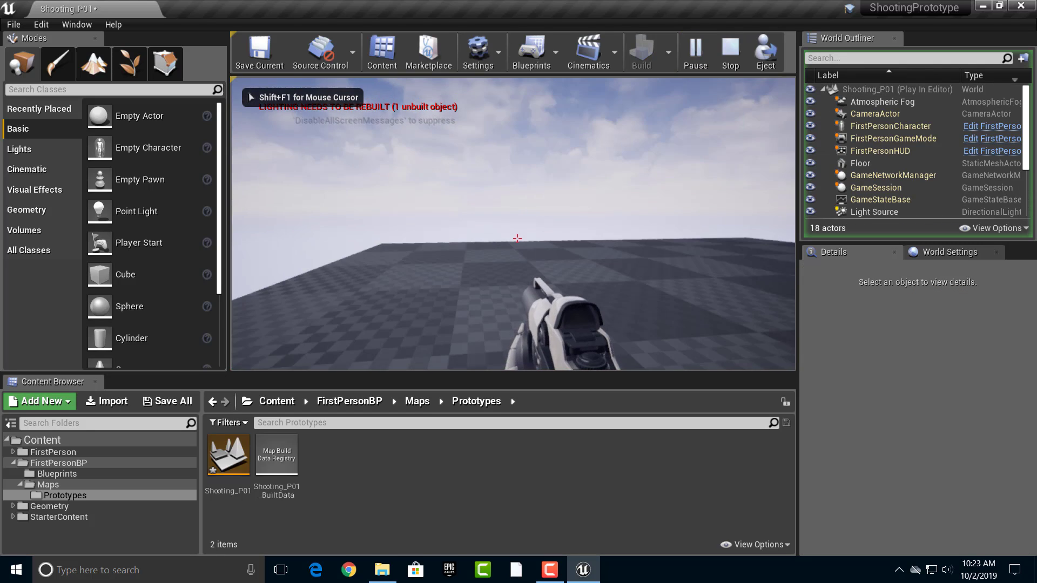
{"action": "key", "text": "Escape"}
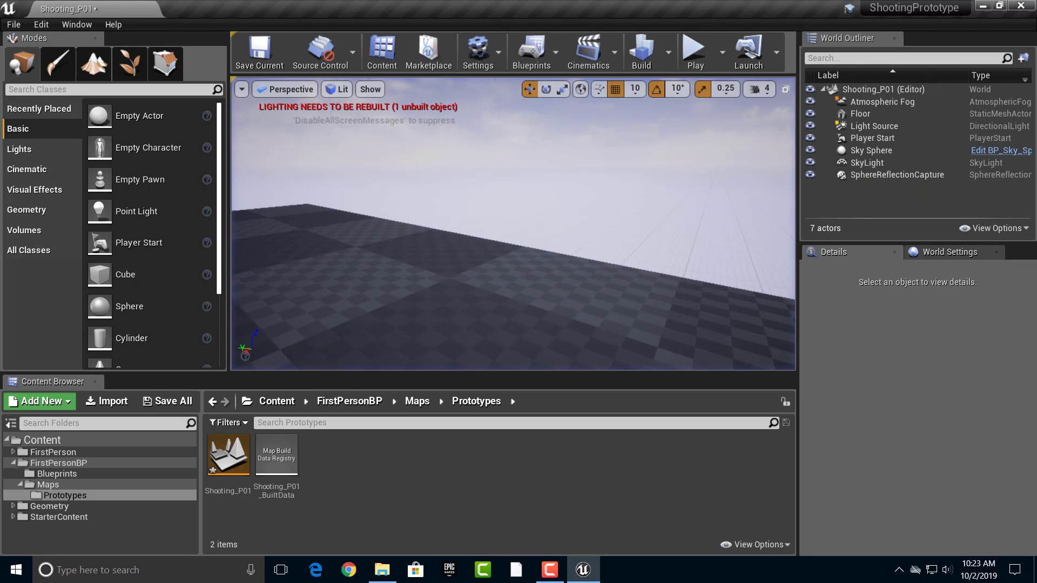
- Set the Floor's scale to 3.0 along both X and Y
{"action": "right_click_drag", "start_coordinate": [417, 276], "coordinate": [573, 292]}
{"action": "scroll", "coordinate": [418, 277], "scroll_direction": "down", "scroll_amount": 8}
{"action": "scroll", "coordinate": [417, 276], "scroll_direction": "down", "scroll_amount": 6}
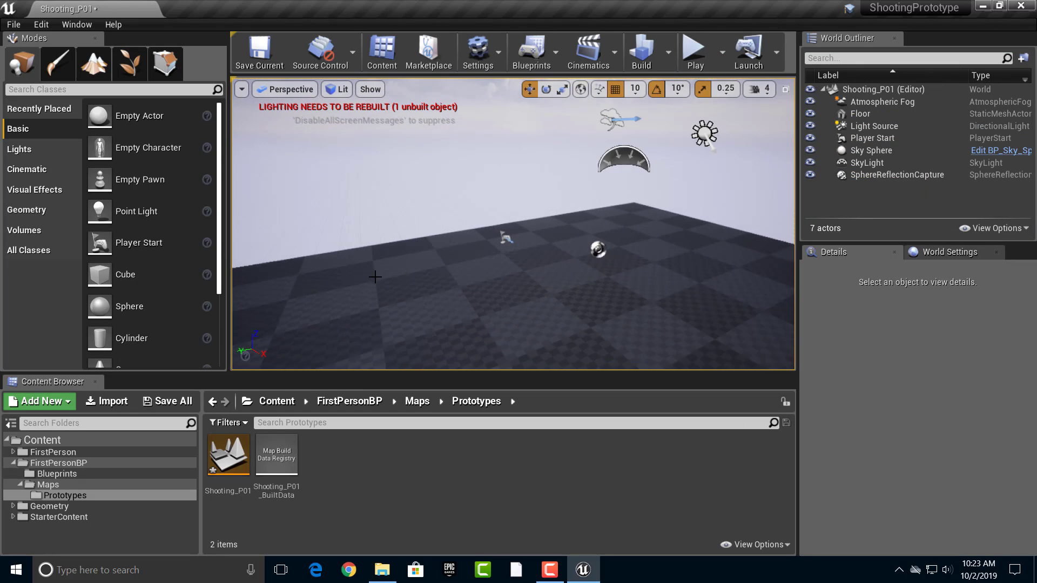
{"action": "right_click_drag", "start_coordinate": [377, 278], "coordinate": [467, 298]}
{"action": "scroll", "coordinate": [377, 279], "scroll_direction": "down", "scroll_amount": 4}
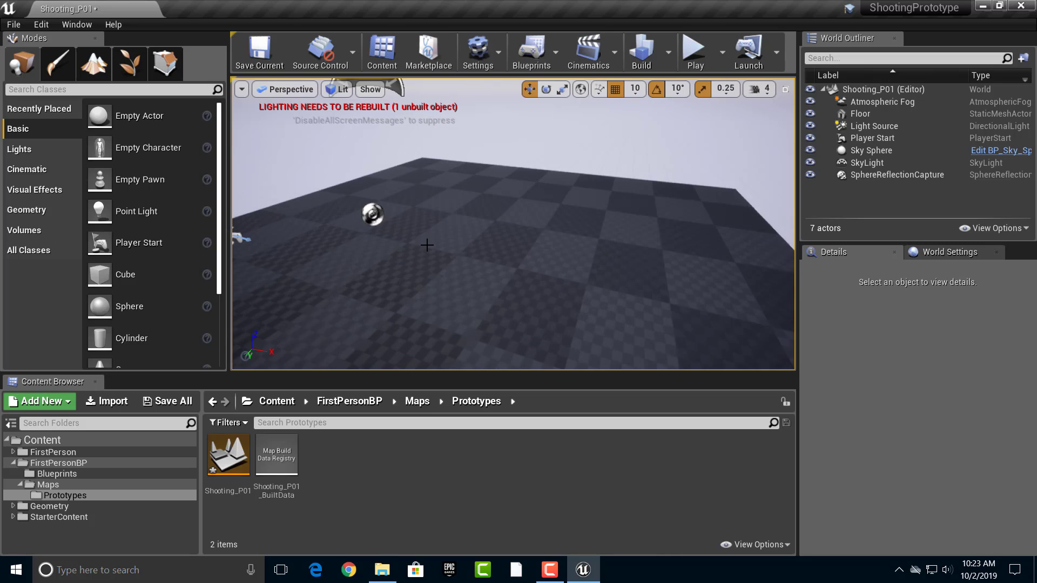
{"action": "left_click", "coordinate": [378, 278]}
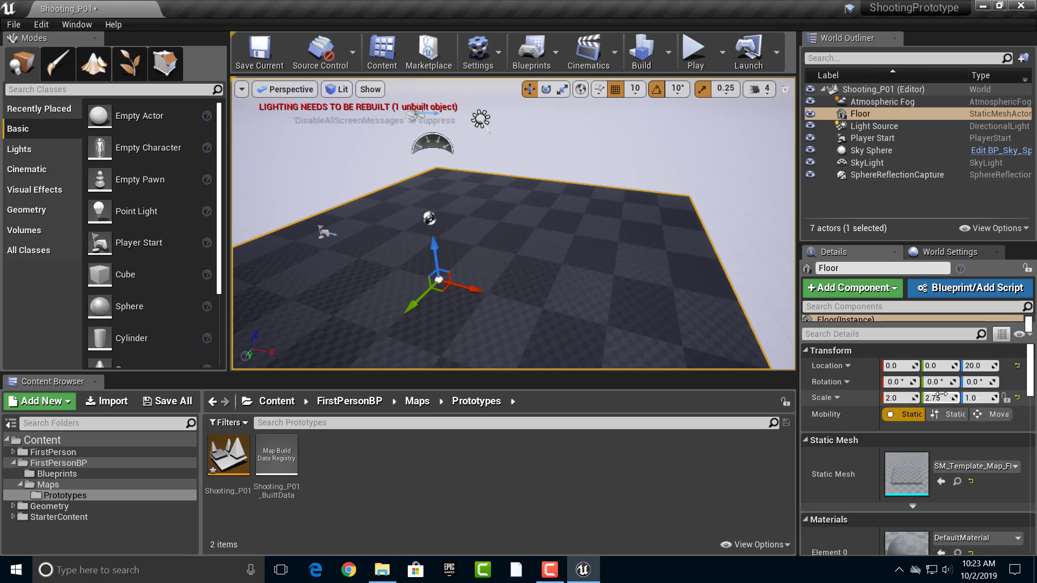
{"action": "left_click", "coordinate": [905, 400]}
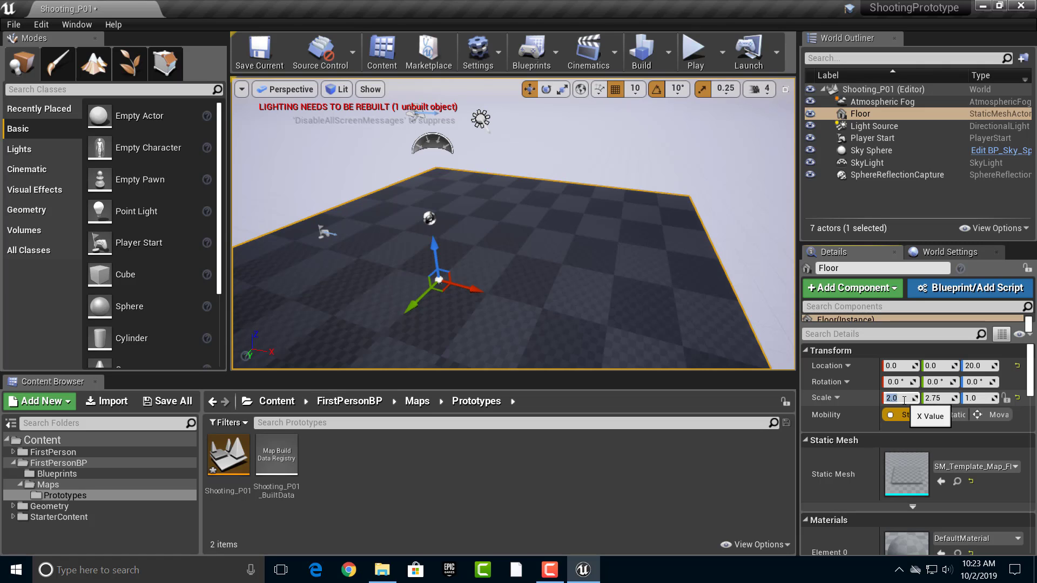
{"action": "key", "text": "Tab"}
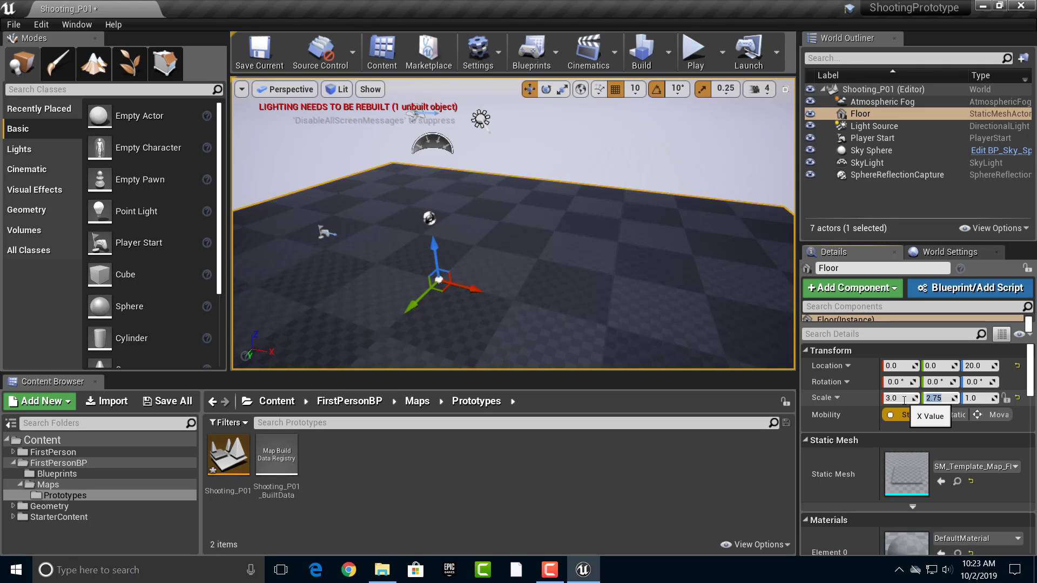
{"action": "key", "text": "Return"}
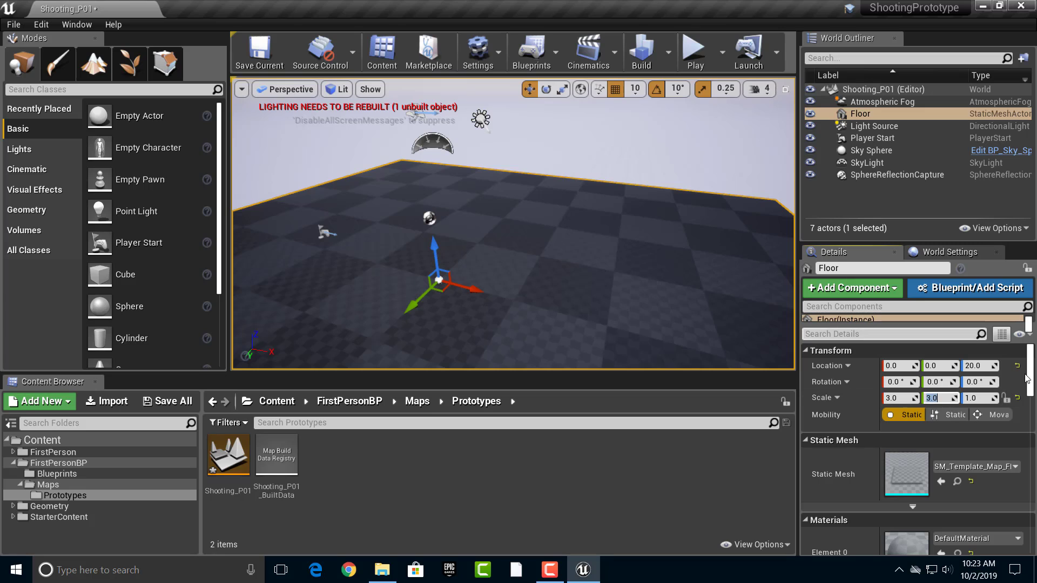
- Add an additive Box geometry brush to the level and snap it down onto the floor
{"action": "scroll", "coordinate": [699, 329], "scroll_direction": "down", "scroll_amount": 3}
{"action": "right_click_drag", "start_coordinate": [614, 269], "coordinate": [636, 277]}
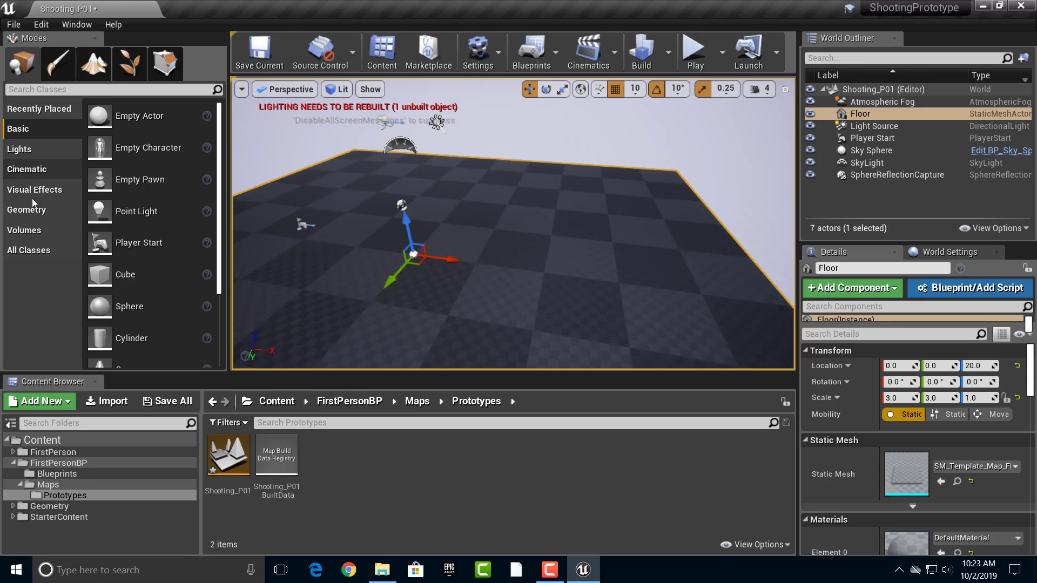
{"action": "left_click", "coordinate": [35, 213]}
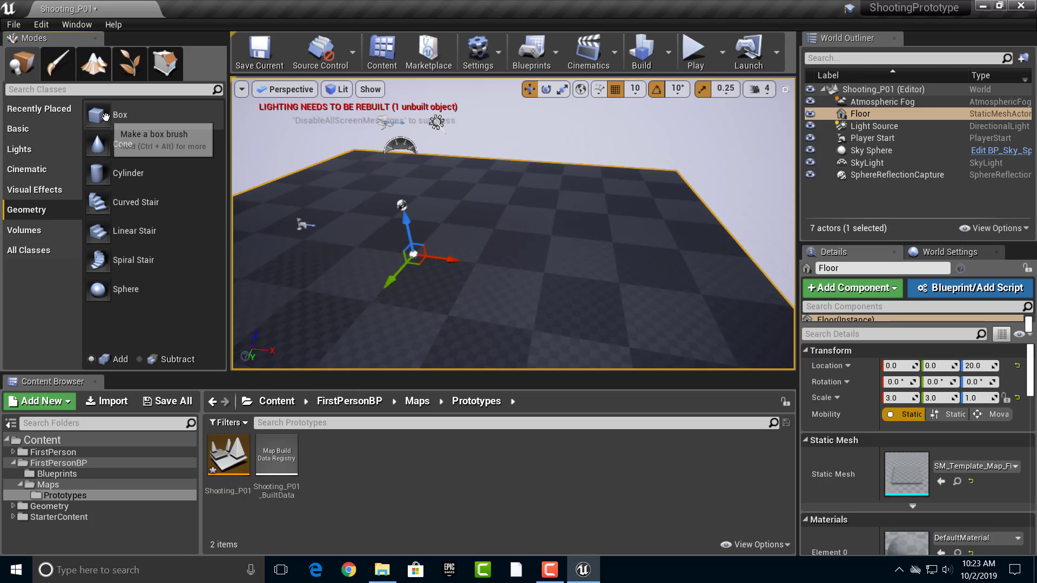
{"action": "left_click", "coordinate": [37, 234]}
{"action": "left_click", "coordinate": [27, 209]}
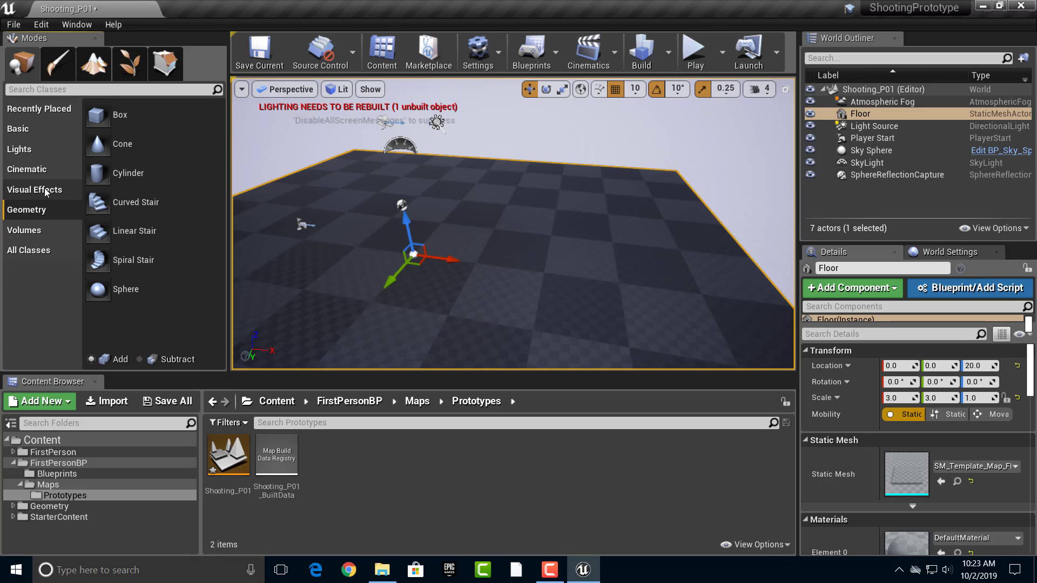
{"action": "left_click_drag", "start_coordinate": [99, 115], "coordinate": [251, 185]}
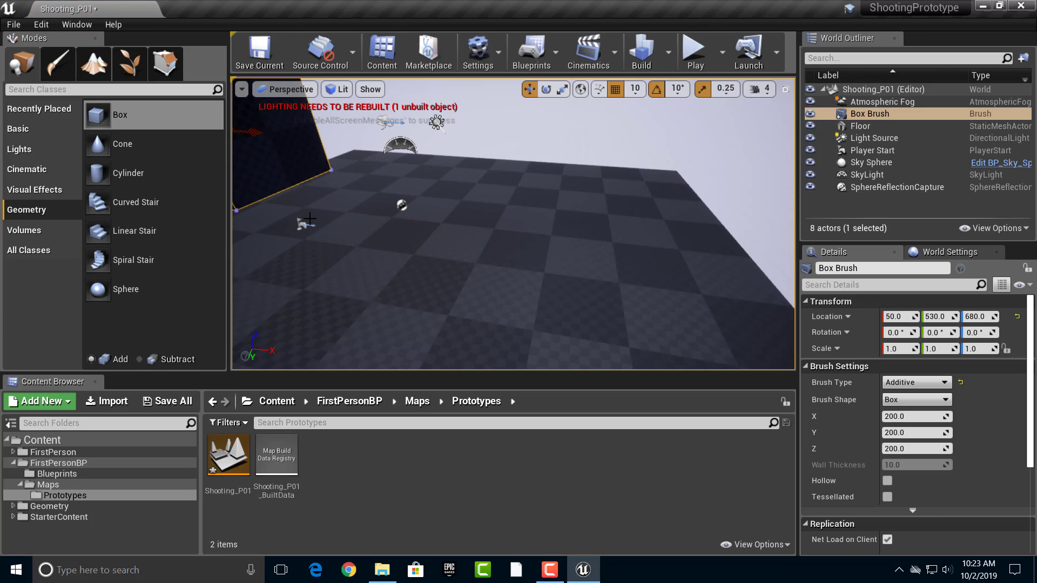
{"action": "scroll", "coordinate": [311, 241], "scroll_direction": "down", "scroll_amount": 3}
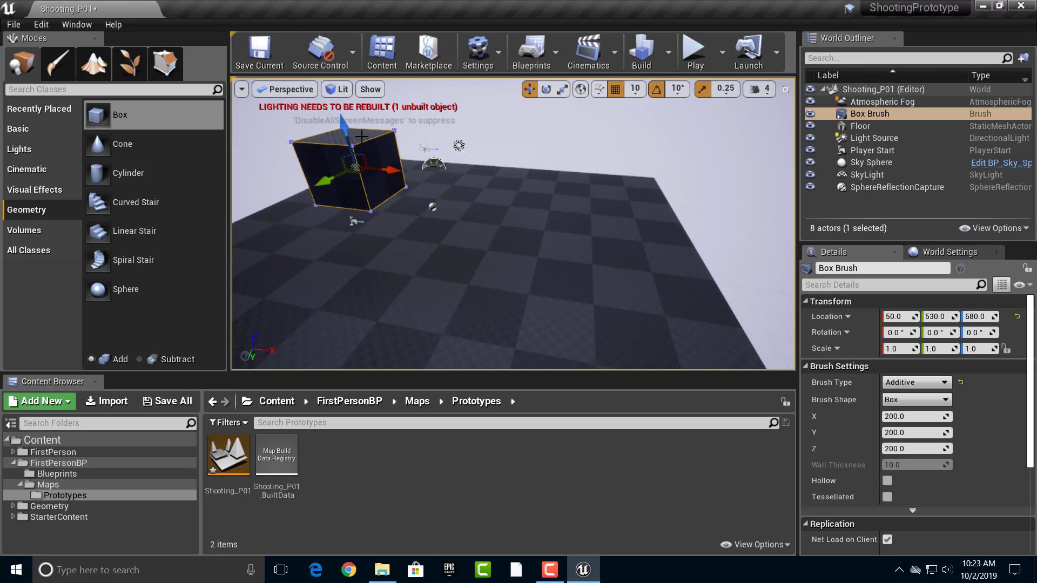
{"action": "key", "text": "End"}
{"action": "left_click_drag", "start_coordinate": [390, 296], "coordinate": [387, 272]}
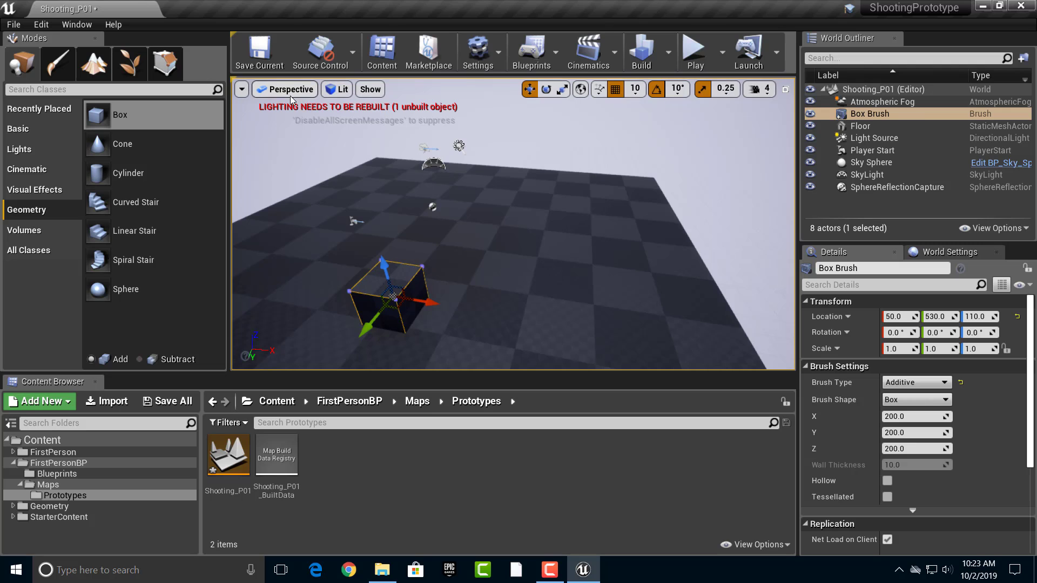
- In the Top view, move the box brush to the middle of the floor's negative-X edge, at about X -1590 and Y -20
{"action": "left_click", "coordinate": [289, 90]}
{"action": "left_click", "coordinate": [329, 135]}
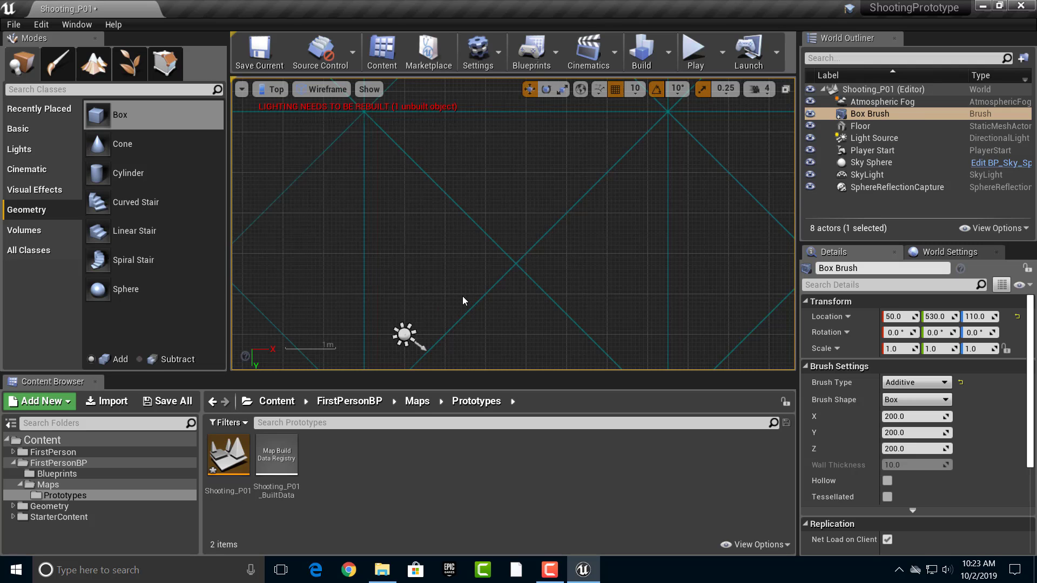
{"action": "scroll", "coordinate": [463, 299], "scroll_direction": "down", "scroll_amount": 8}
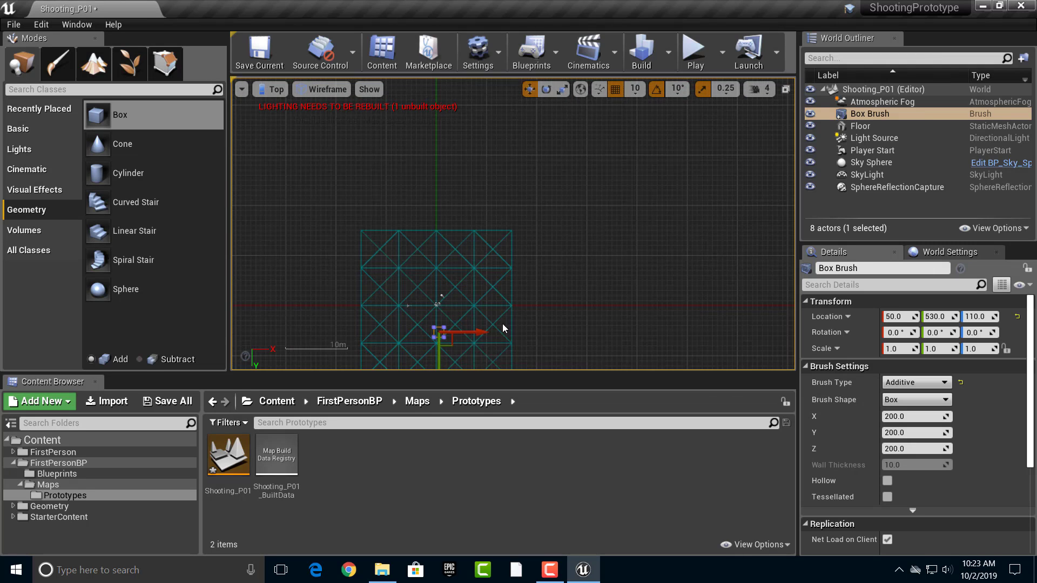
{"action": "mouse_move", "coordinate": [485, 331]}
{"action": "left_mouse_down"}
{"action": "mouse_move", "coordinate": [394, 330]}
{"action": "mouse_move", "coordinate": [403, 328]}
{"action": "left_mouse_up"}
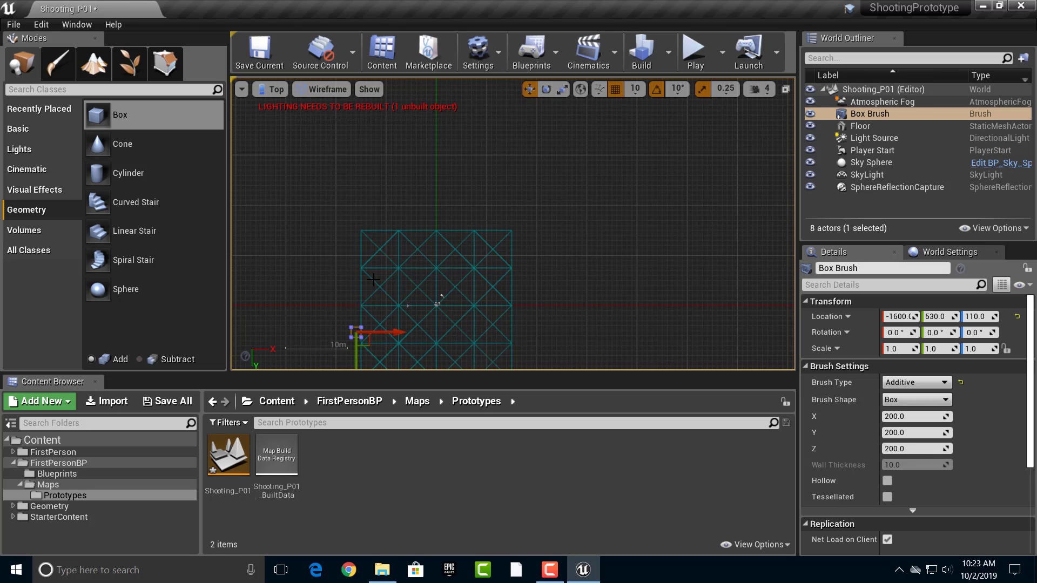
{"action": "scroll", "coordinate": [374, 280], "scroll_direction": "down", "scroll_amount": 1}
{"action": "right_click_drag", "start_coordinate": [520, 299], "coordinate": [589, 229]}
{"action": "scroll", "coordinate": [409, 245], "scroll_direction": "up", "scroll_amount": 3}
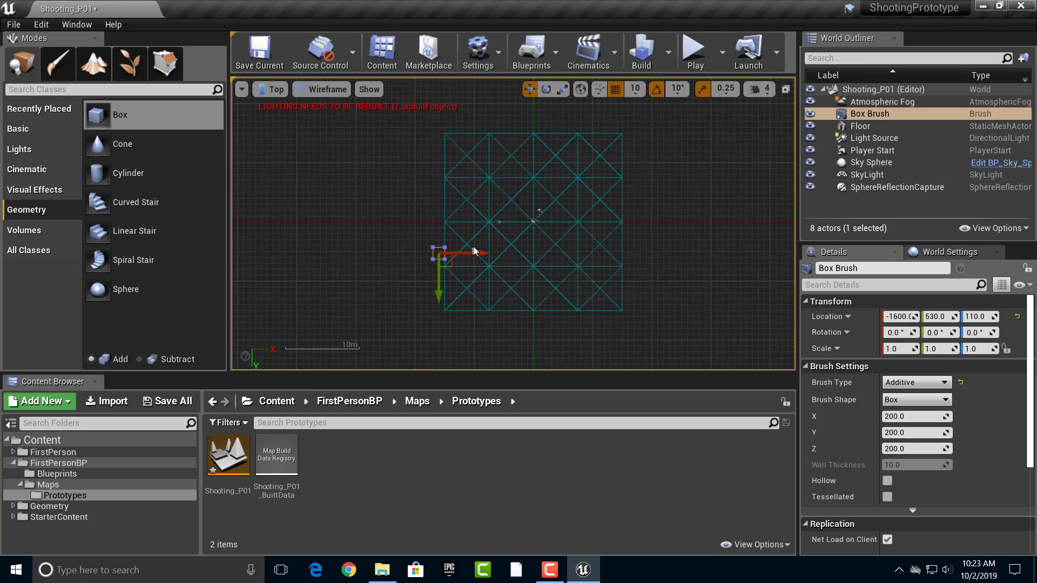
{"action": "left_click", "coordinate": [475, 252]}
{"action": "left_click", "coordinate": [439, 259]}
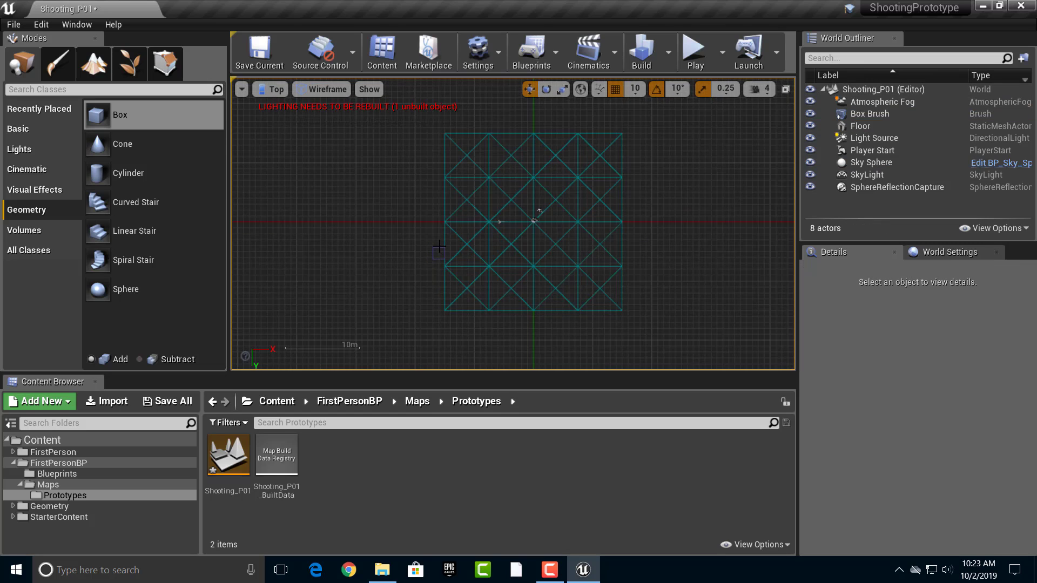
{"action": "left_click", "coordinate": [439, 248]}
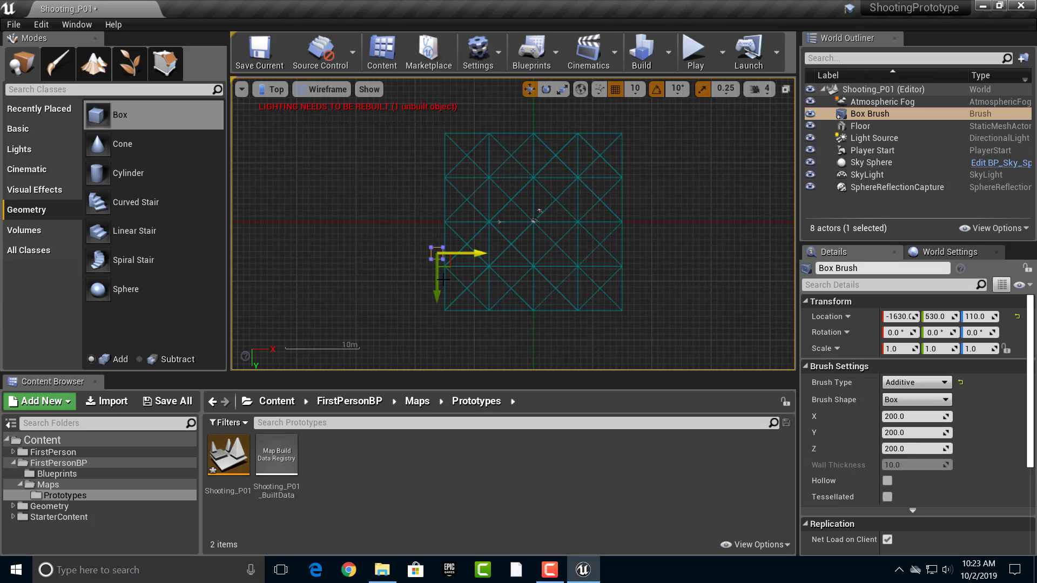
{"action": "left_click_drag", "start_coordinate": [436, 296], "coordinate": [436, 265]}
{"action": "mouse_move", "coordinate": [480, 222]}
{"action": "left_mouse_down"}
{"action": "mouse_move", "coordinate": [492, 223]}
{"action": "mouse_move", "coordinate": [483, 223]}
{"action": "left_mouse_up"}
- Scale the box brush to 15.0 along Y and place a duplicate along the floor's opposite edge at X 1600
{"action": "key", "text": "r"}
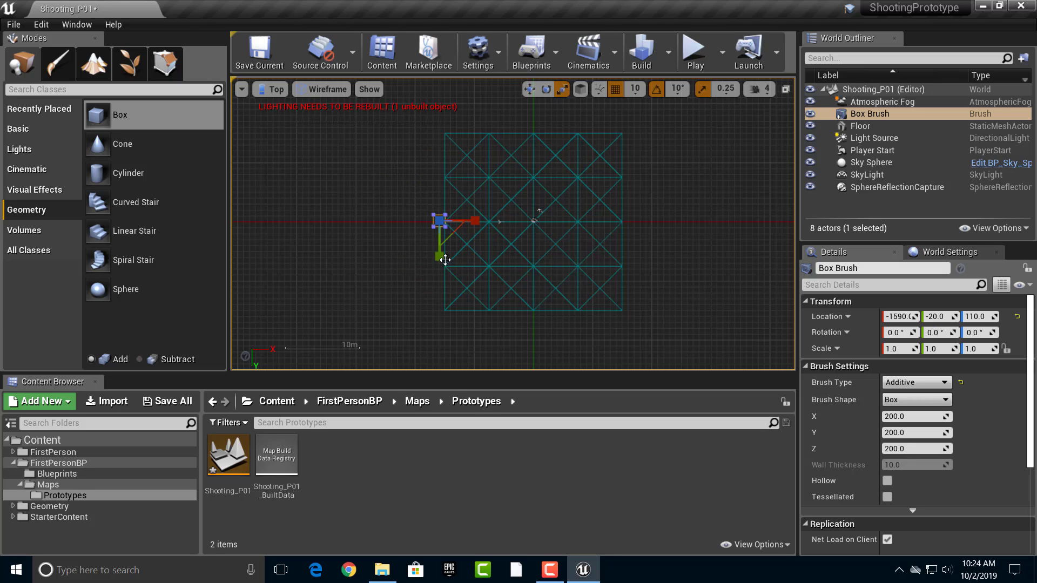
{"action": "left_click_drag", "start_coordinate": [439, 256], "coordinate": [439, 275]}
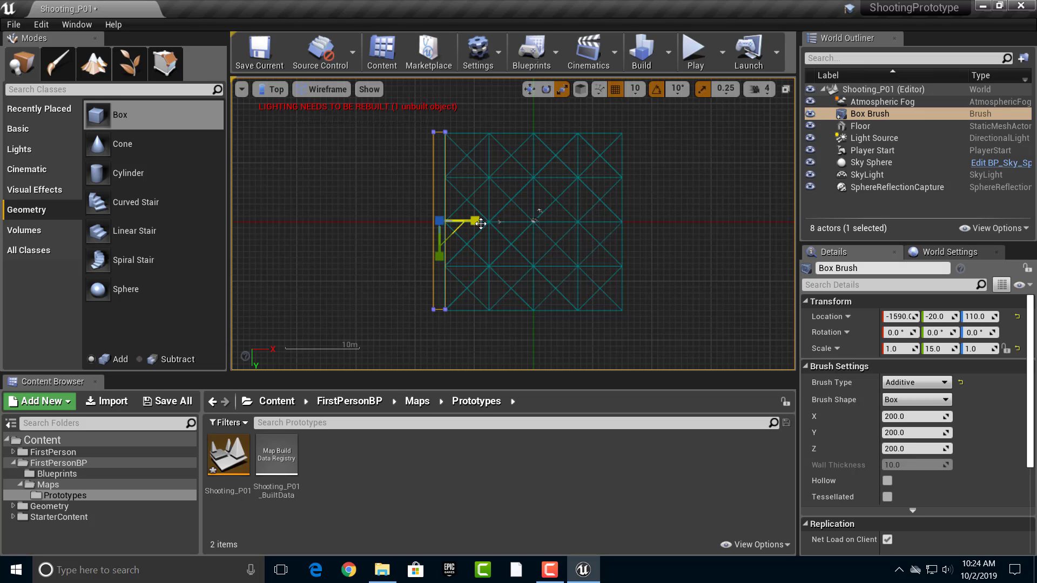
{"action": "key", "text": "w"}
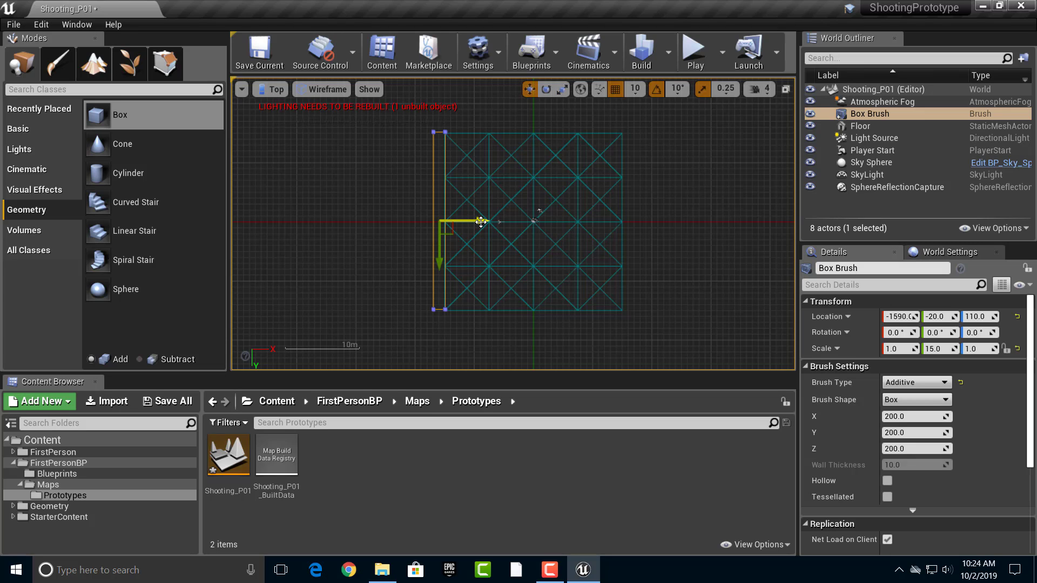
{"action": "left_click_drag", "start_coordinate": [481, 221], "coordinate": [589, 221], "text": "alt"}
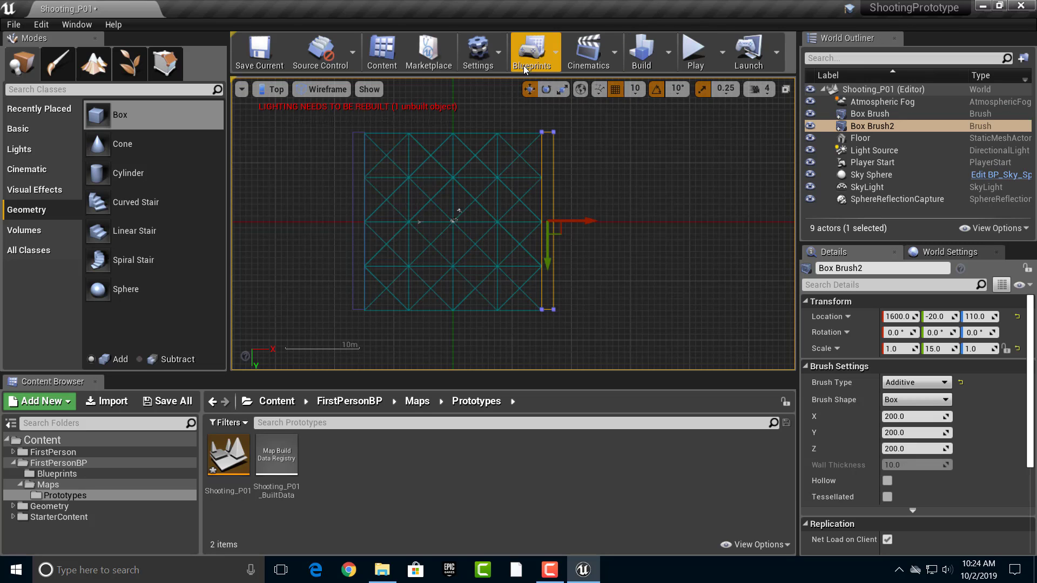
- Examine both wall brushes in the Perspective view and select the original one on the negative-X edge
{"action": "left_click", "coordinate": [275, 89]}
{"action": "left_click", "coordinate": [279, 105]}
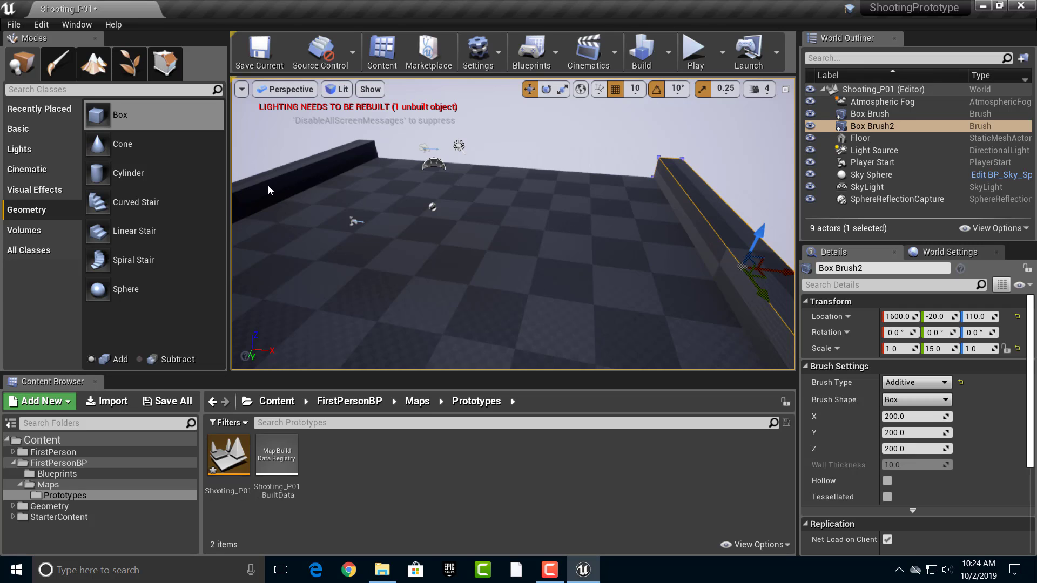
{"action": "right_click_drag", "start_coordinate": [269, 179], "coordinate": [279, 217]}
{"action": "left_click", "coordinate": [278, 218]}
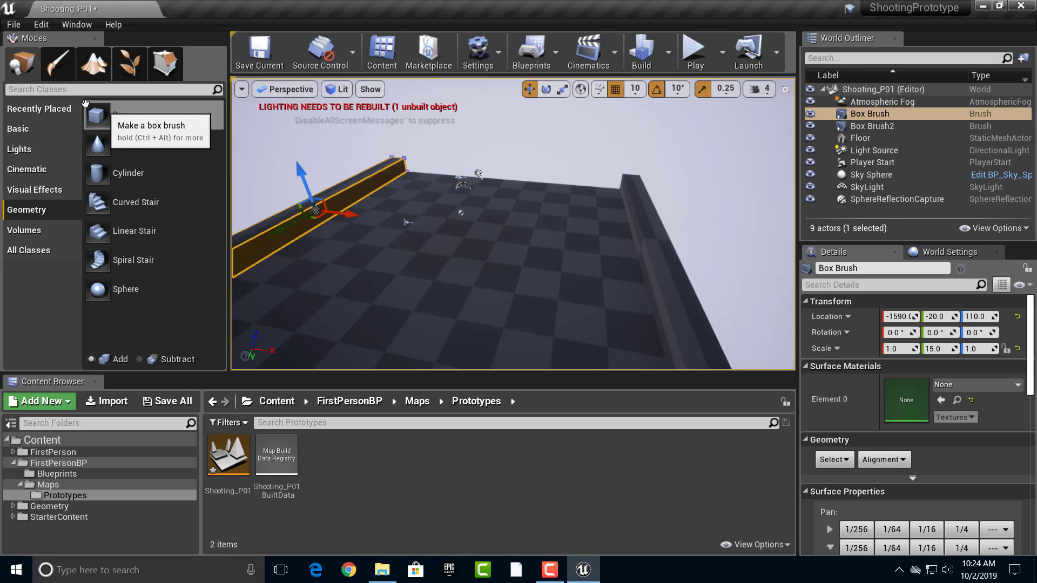
{"action": "left_click", "coordinate": [290, 222]}
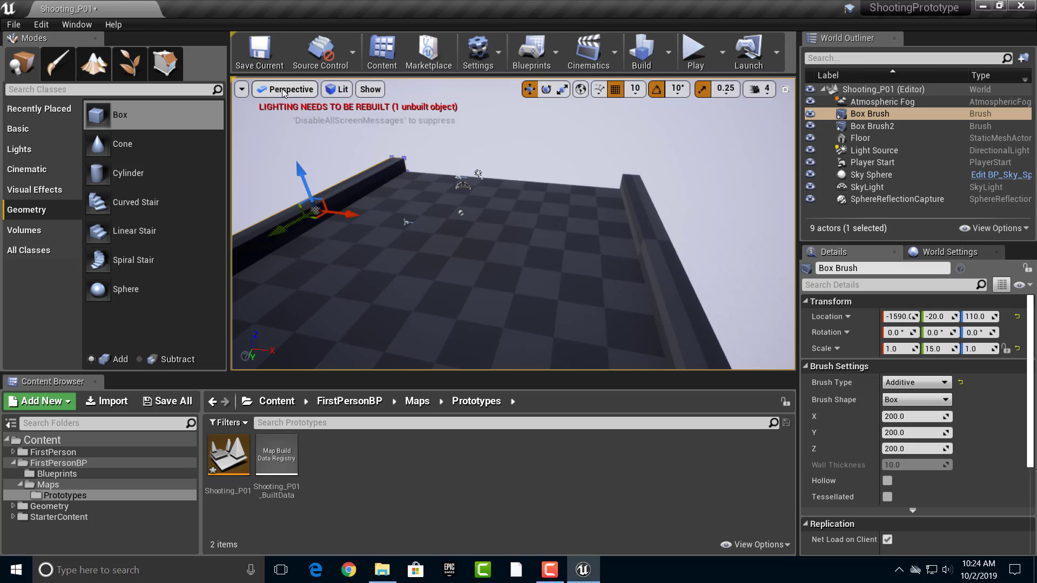
- In the Top view, duplicate the wall on the negative-X edge and move the copy along X to 0.0
{"action": "left_click", "coordinate": [287, 90]}
{"action": "left_click", "coordinate": [300, 136]}
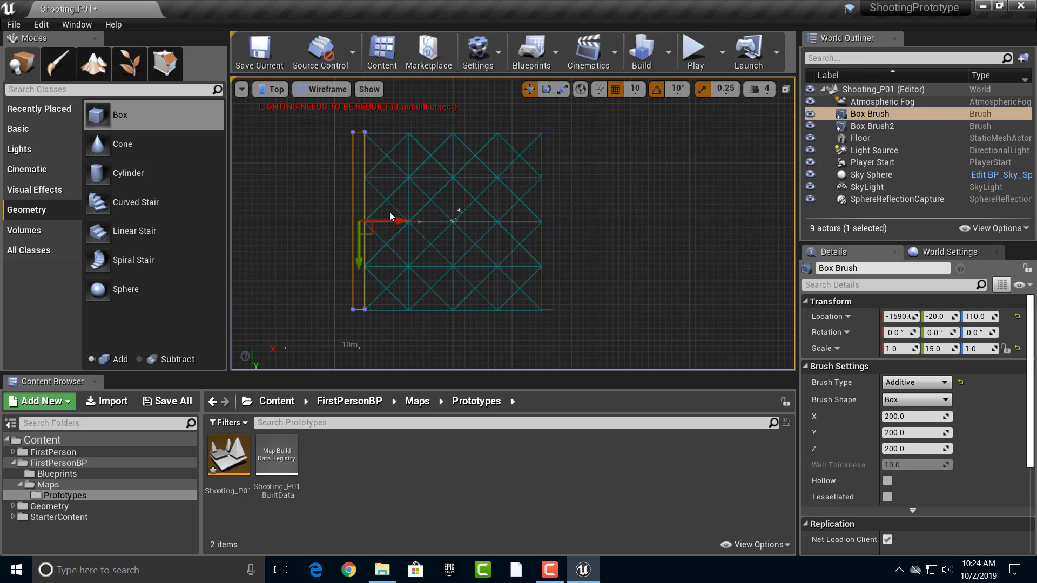
{"action": "left_click", "coordinate": [296, 205]}
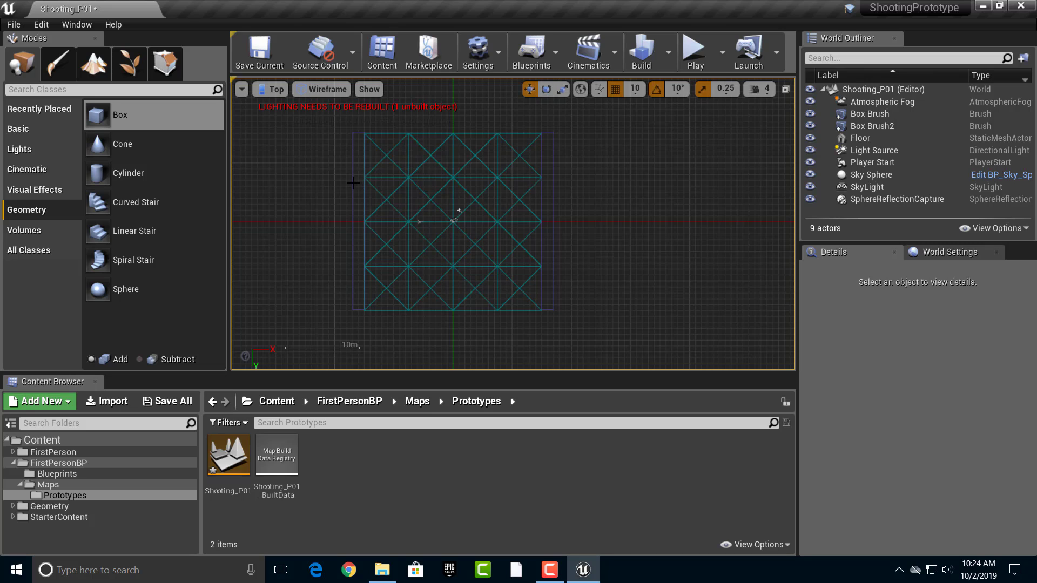
{"action": "left_click", "coordinate": [353, 183]}
{"action": "key", "text": "ctrl+w"}
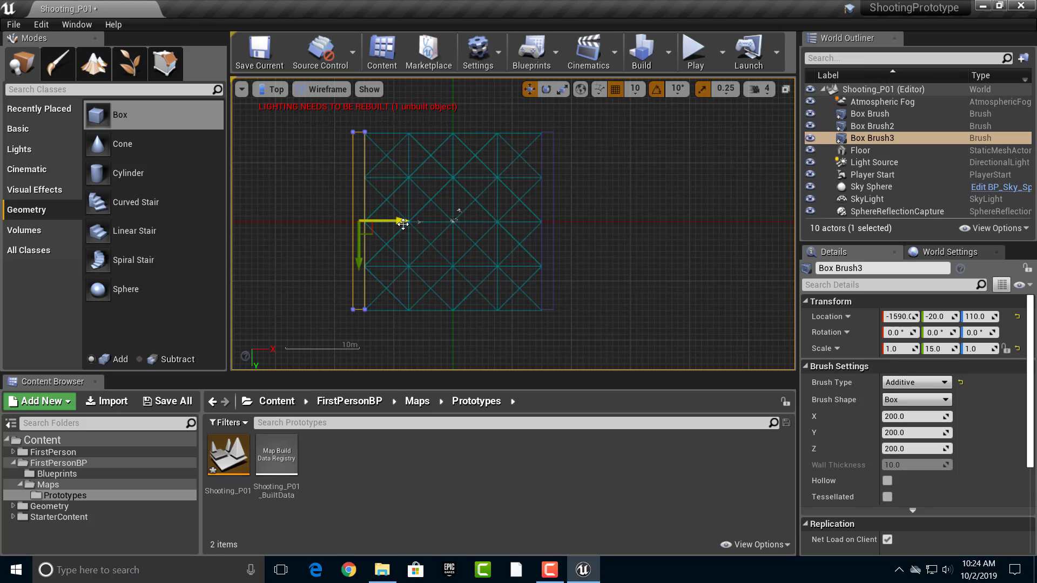
{"action": "left_click_drag", "start_coordinate": [399, 221], "coordinate": [494, 221], "text": "shift"}
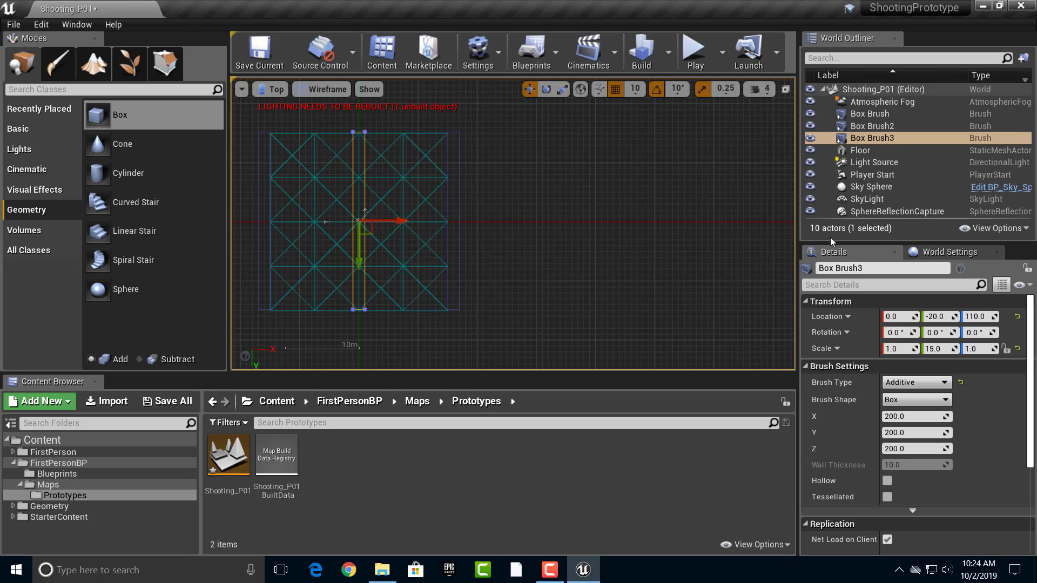
- Set the Y location of the duplicated wall in the middle of the floor to 0.0
{"action": "left_click", "coordinate": [936, 316]}
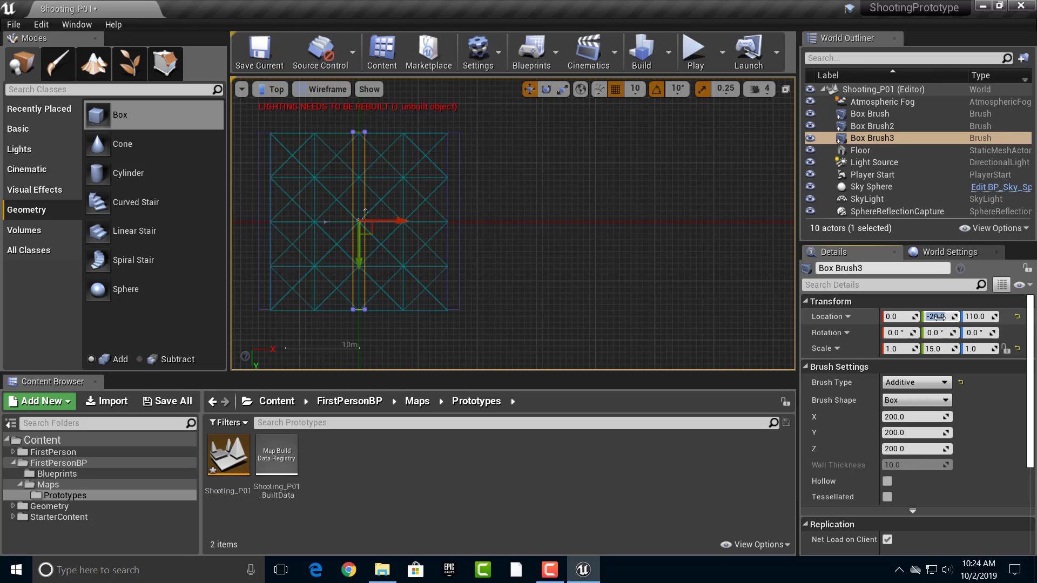
{"action": "key", "text": "Return"}
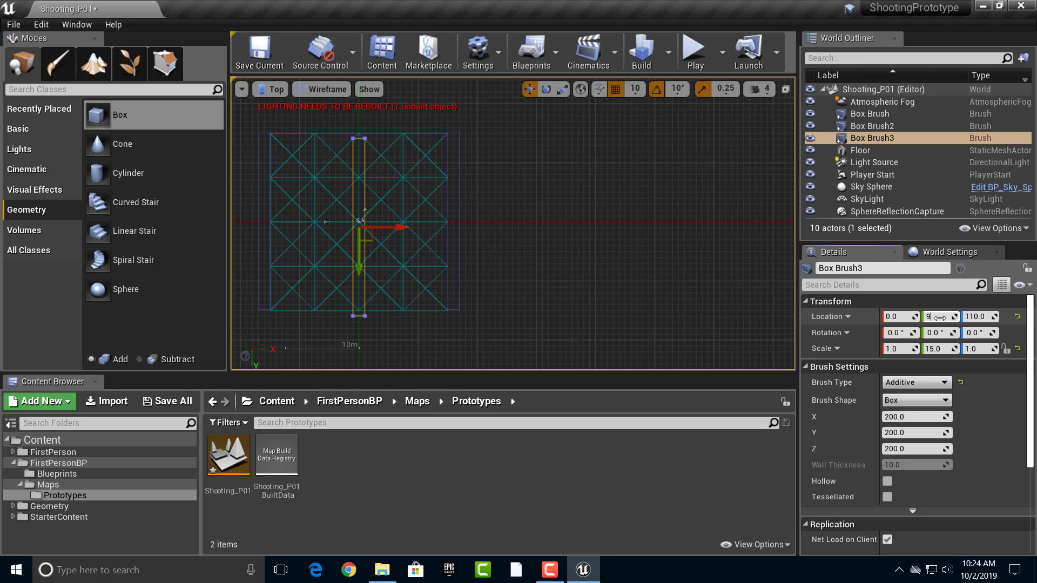
{"action": "type", "text": "0"}
{"action": "key", "text": "Return"}
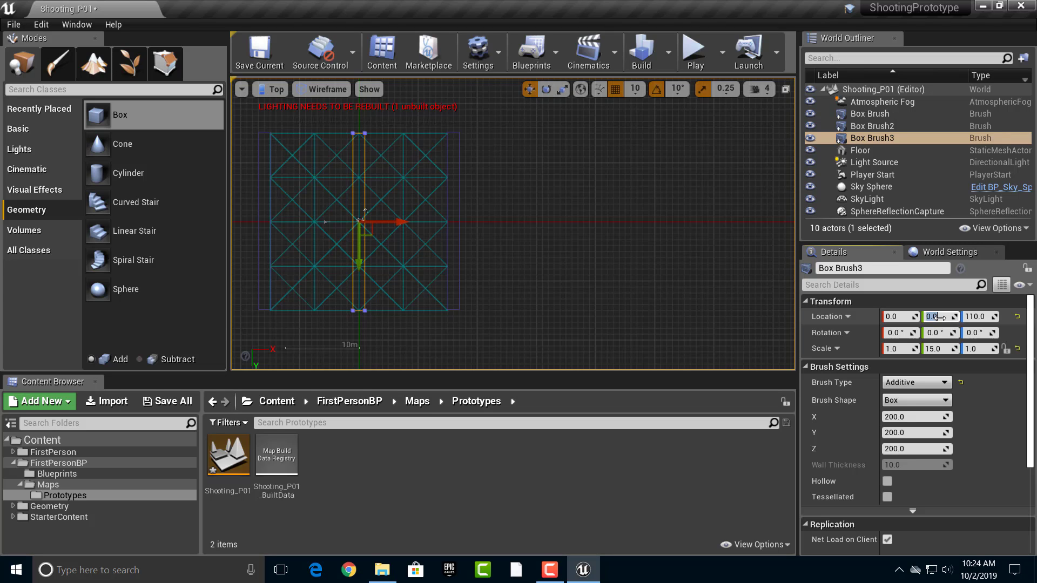
{"action": "left_click", "coordinate": [894, 316]}
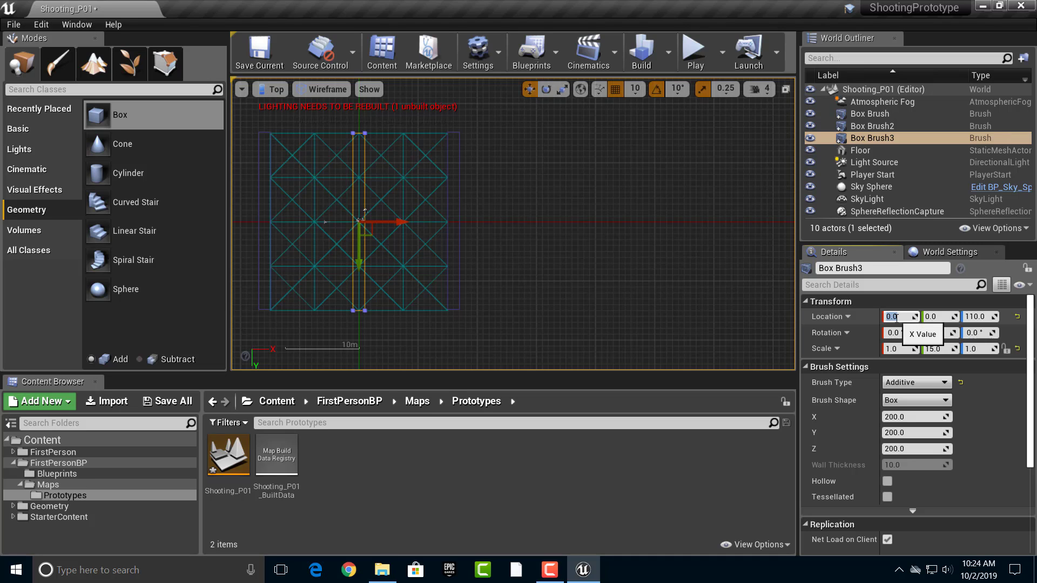
- Try to rotate the middle wall brush 90° about X
{"action": "left_click", "coordinate": [936, 333]}
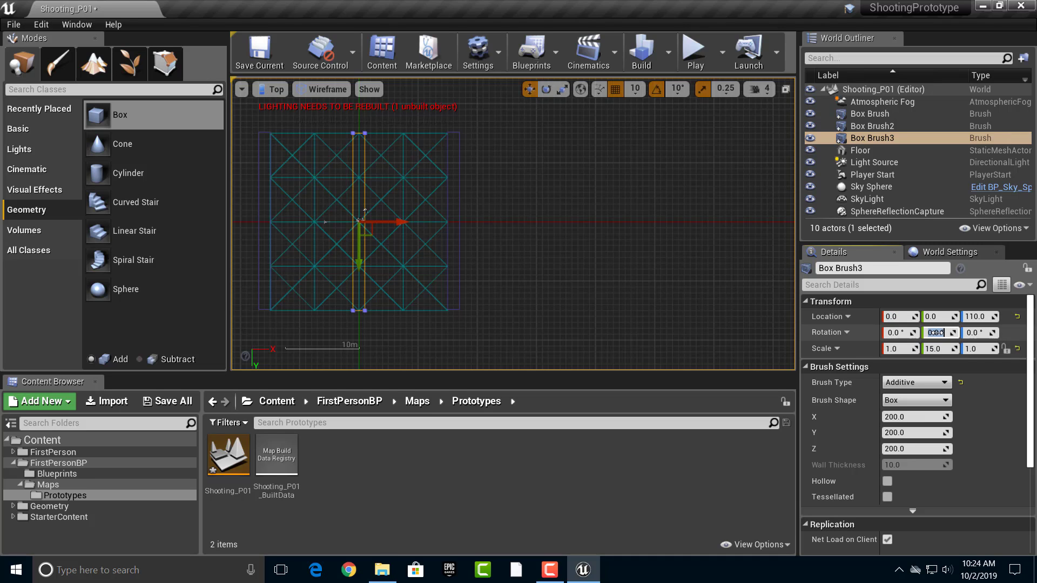
{"action": "key", "text": "Return"}
{"action": "left_click", "coordinate": [897, 332]}
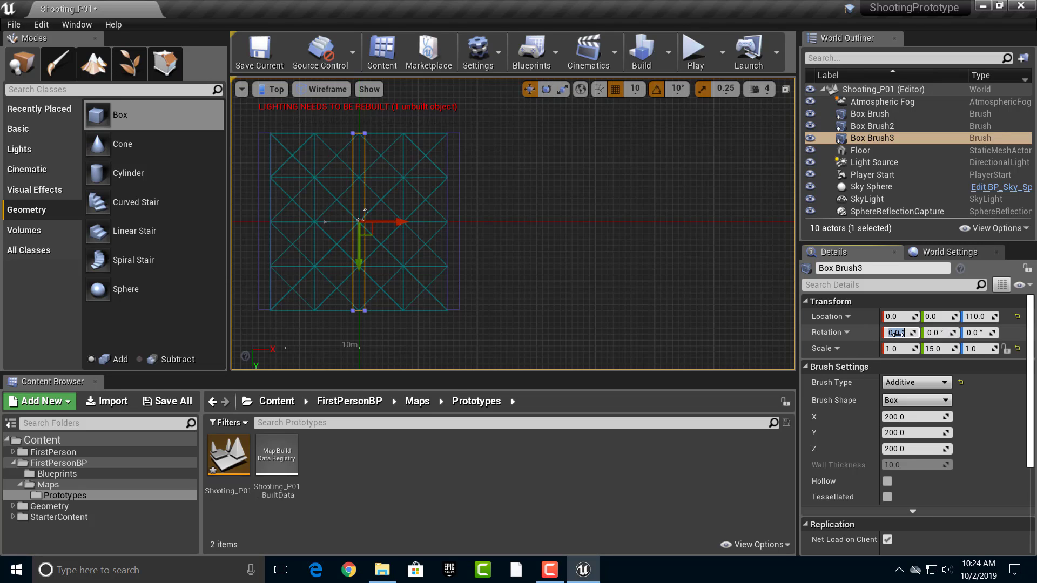
{"action": "key", "text": "Return"}
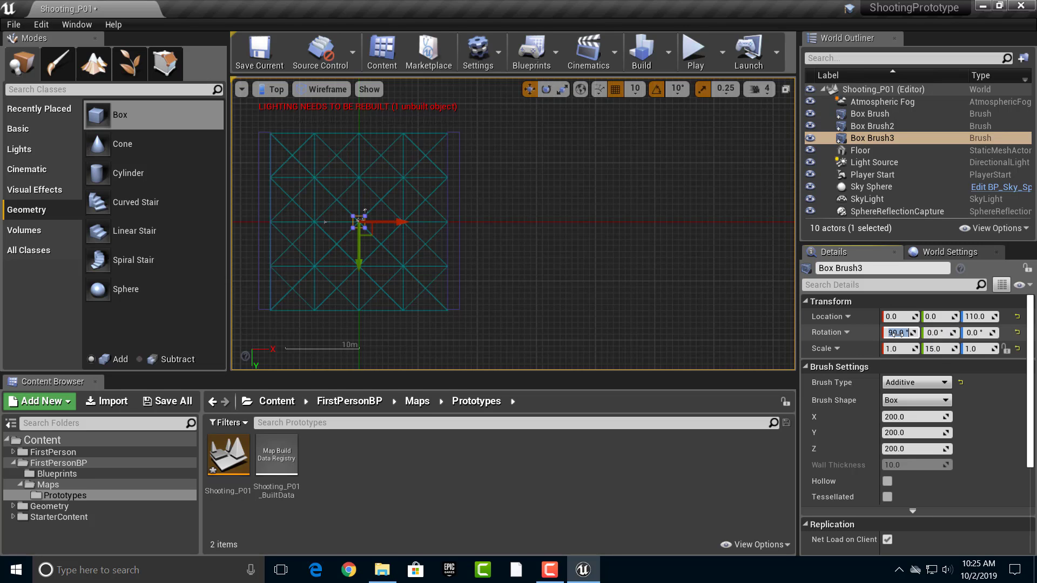
- Rotate the middle wall 90° about Z only, and place it and a duplicate along the floor's negative-Y edge and at Y 1590 on the opposite edge
{"action": "key", "text": "Tab"}
{"action": "key", "text": "Tab"}
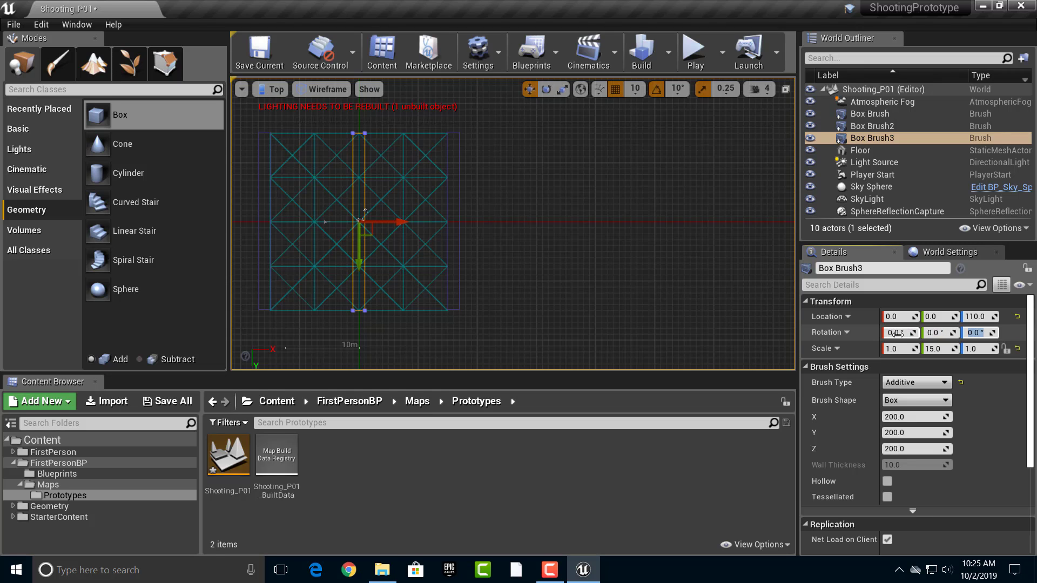
{"action": "type", "text": "90"}
{"action": "key", "text": "Return"}
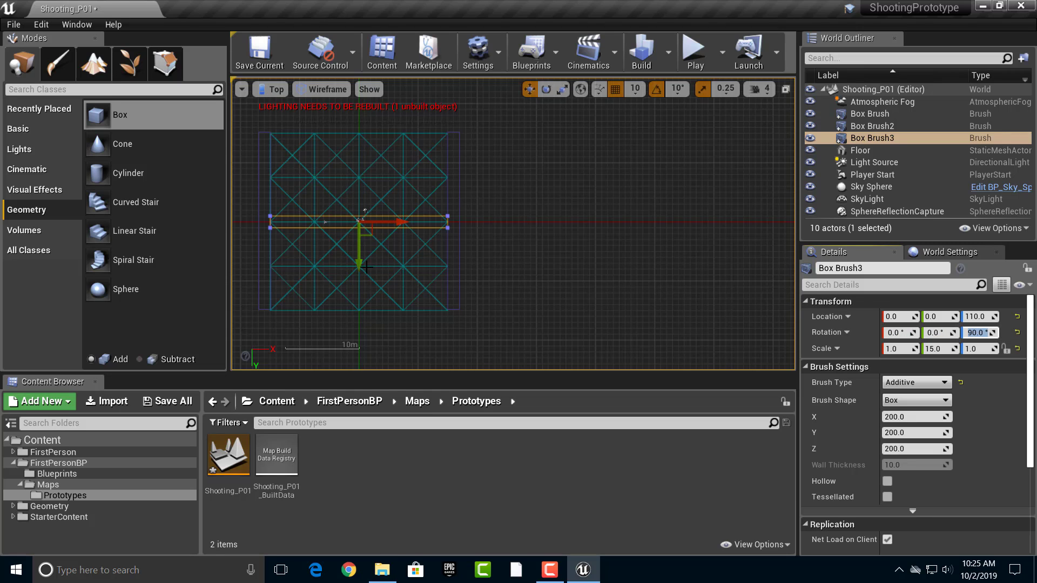
{"action": "mouse_move", "coordinate": [366, 267]}
{"action": "left_mouse_down"}
{"action": "mouse_move", "coordinate": [361, 162]}
{"action": "mouse_move", "coordinate": [351, 358]}
{"action": "left_mouse_up"}
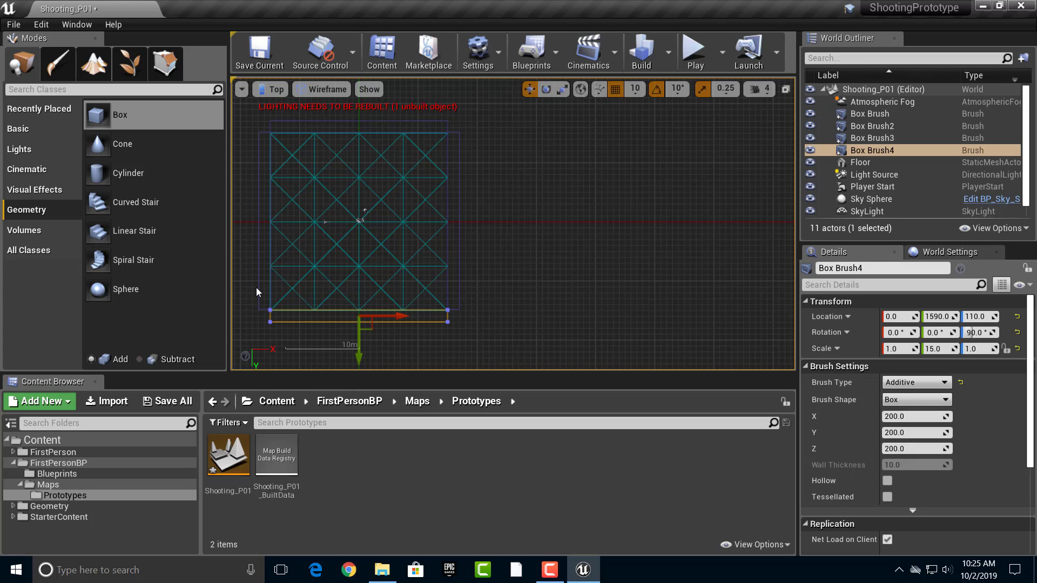
- Select all four wall brushes around the floor and set their Z scale to 3.0
{"action": "left_click", "coordinate": [259, 265], "text": "ctrl"}
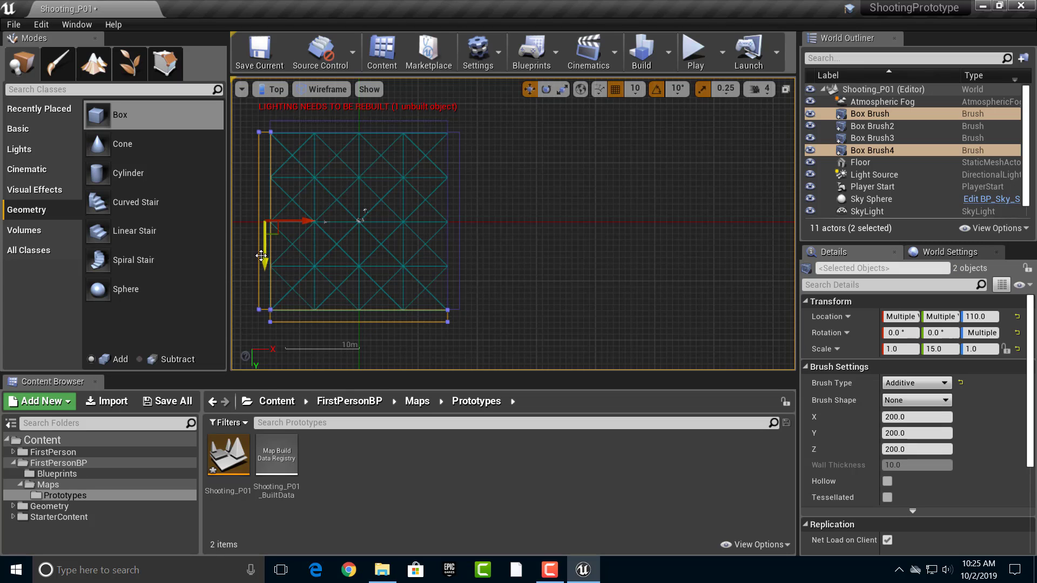
{"action": "left_click", "coordinate": [344, 125]}
{"action": "left_click", "coordinate": [343, 121]}
{"action": "left_click", "coordinate": [264, 211]}
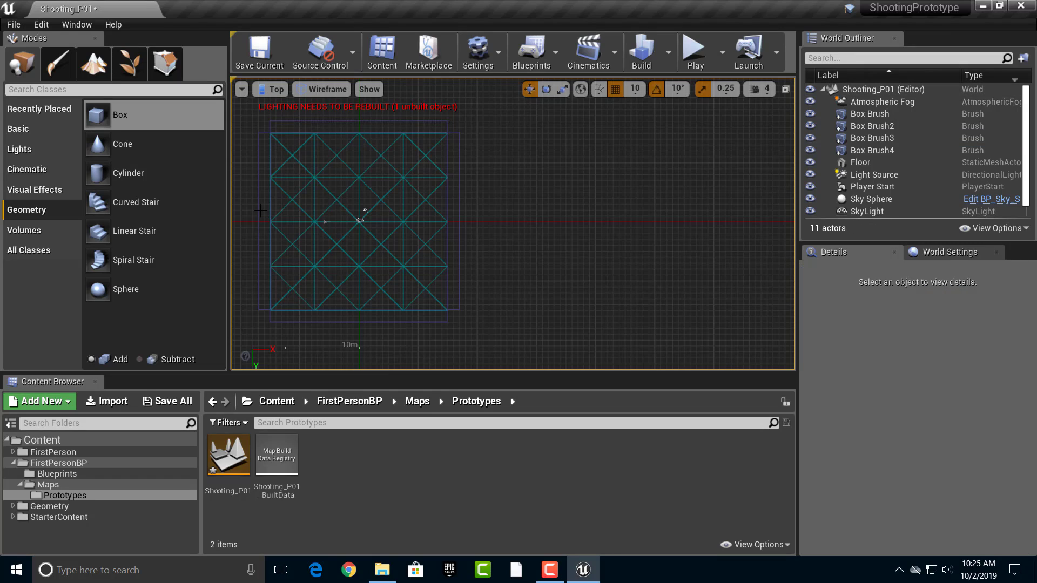
{"action": "left_click", "coordinate": [261, 210]}
{"action": "left_click", "coordinate": [301, 122], "text": "ctrl"}
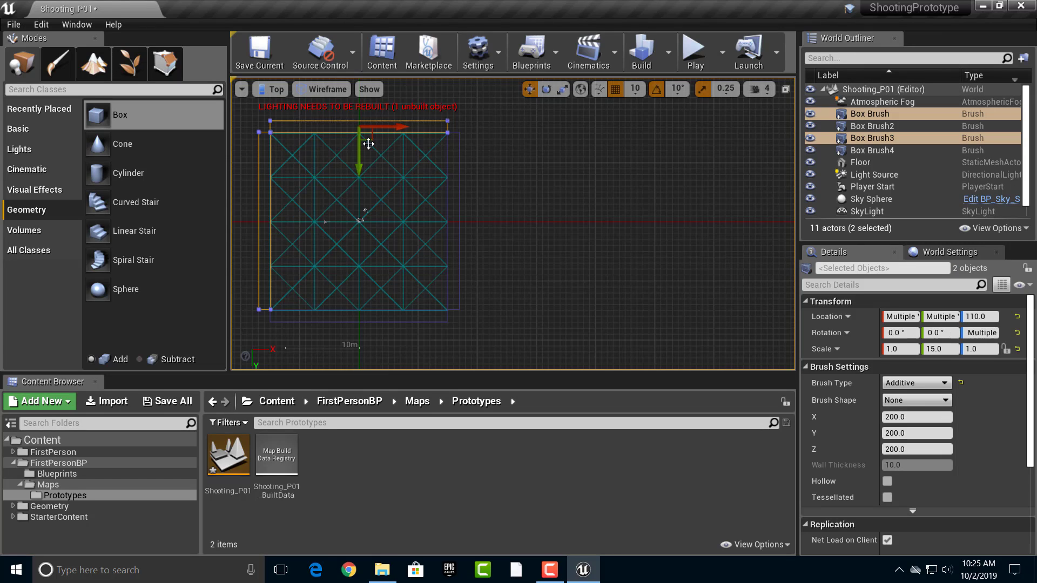
{"action": "left_click", "coordinate": [458, 158], "text": "ctrl"}
{"action": "left_click", "coordinate": [387, 319], "text": "ctrl"}
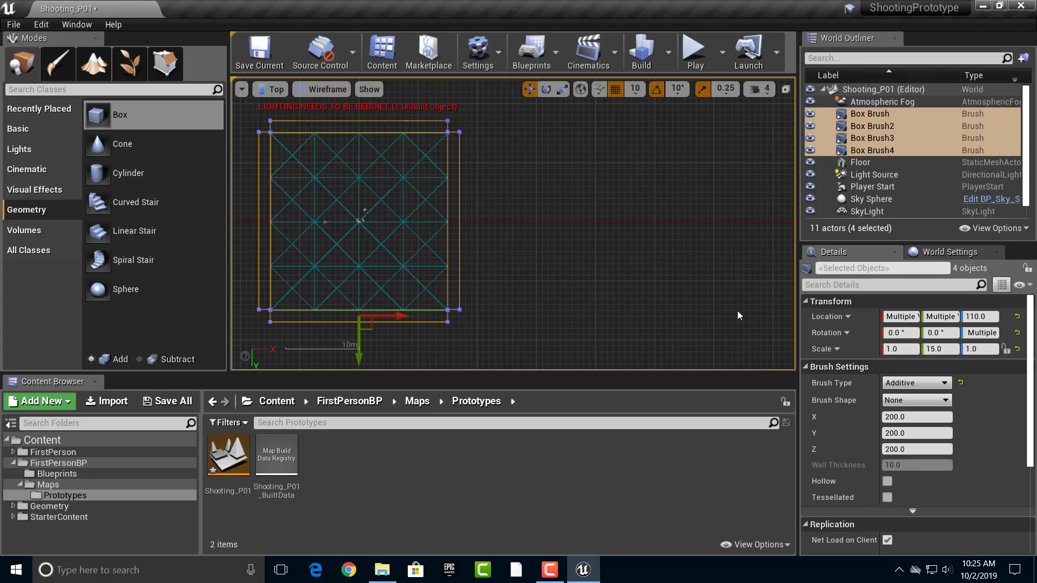
{"action": "left_click", "coordinate": [983, 348]}
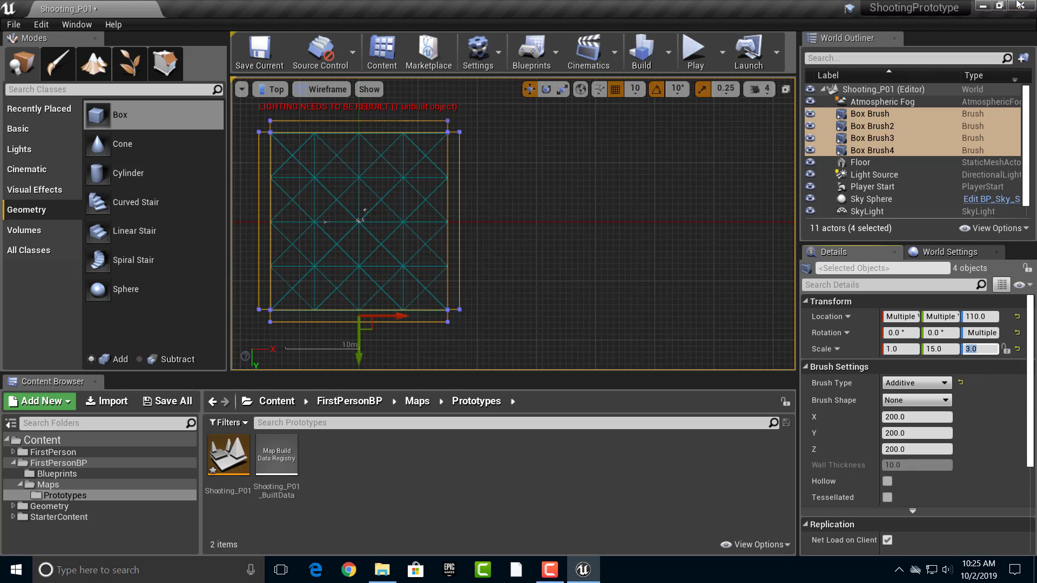
- Examine the enclosed floor in the Perspective view and play-test the level to check the raised walls
{"action": "left_click", "coordinate": [275, 89]}
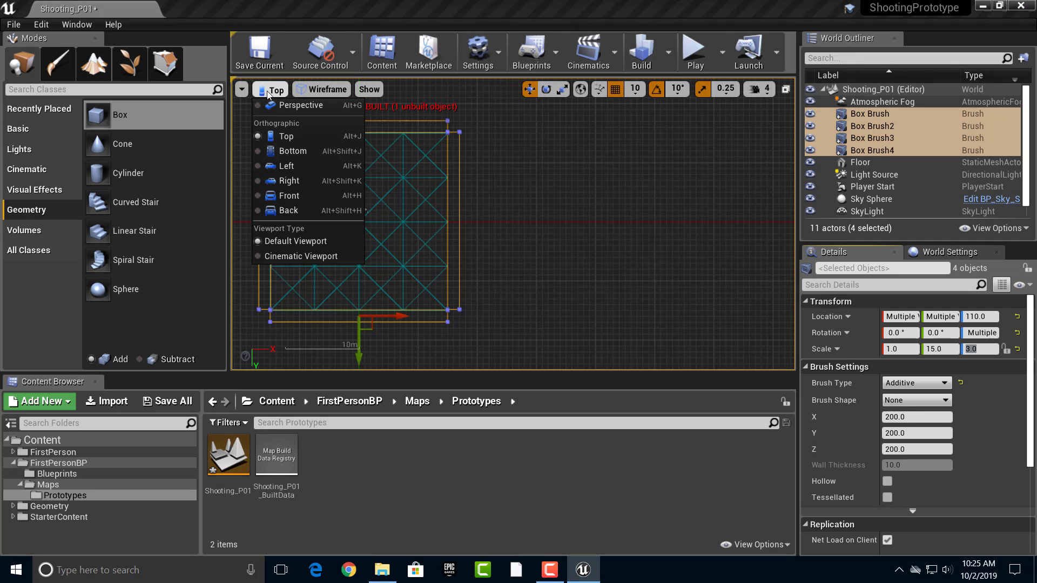
{"action": "left_click", "coordinate": [281, 101]}
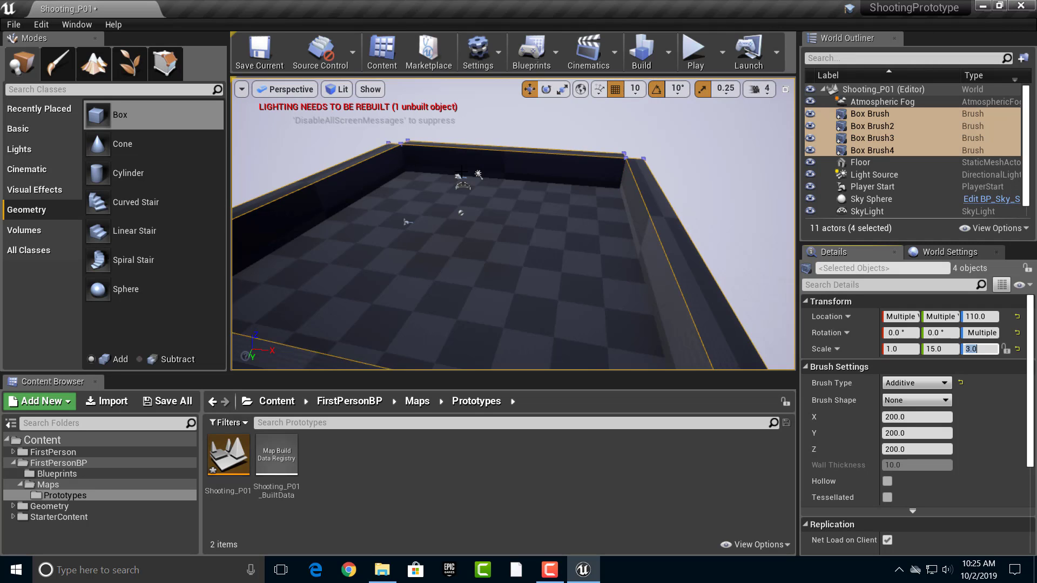
{"action": "scroll", "coordinate": [457, 169], "scroll_direction": "down", "scroll_amount": 4}
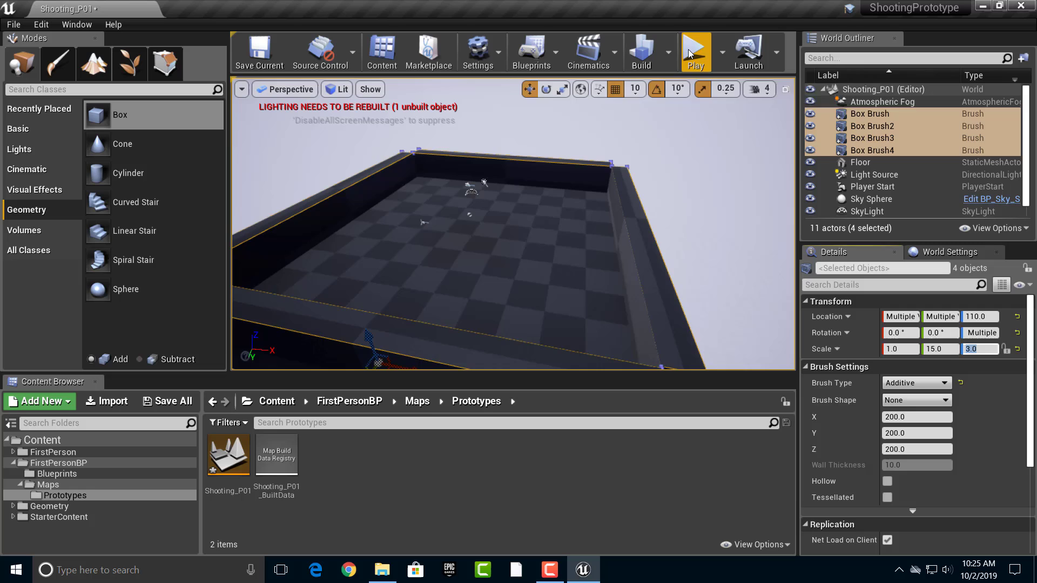
{"action": "left_click", "coordinate": [692, 53]}
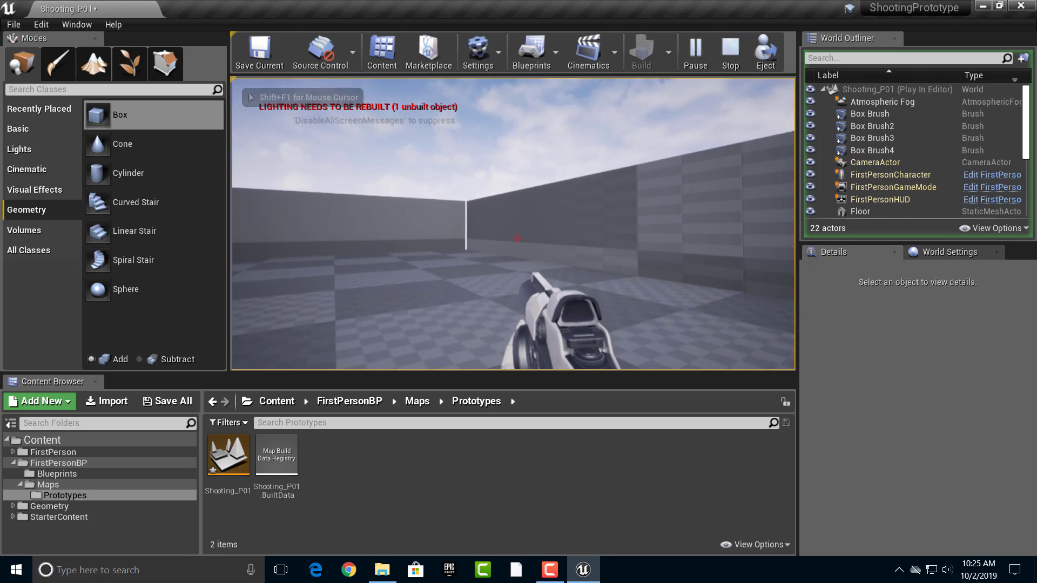
{"action": "key", "text": "Escape"}
- Try to shift the wall on the positive-X edge along Y to 10.0, and undo the move
{"action": "left_click", "coordinate": [317, 229]}
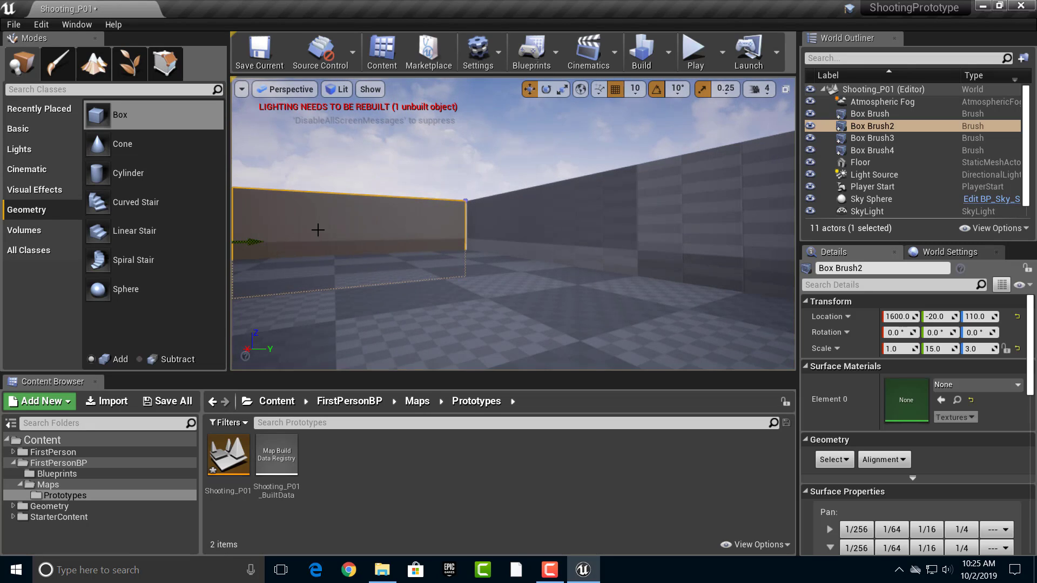
{"action": "left_click_drag", "start_coordinate": [260, 243], "coordinate": [265, 243]}
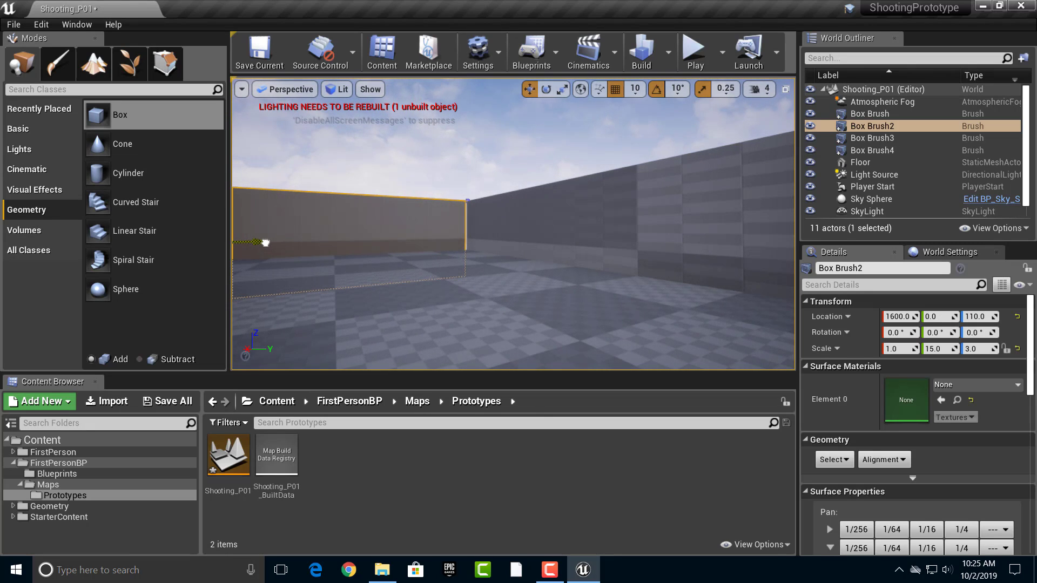
{"action": "key", "text": "f"}
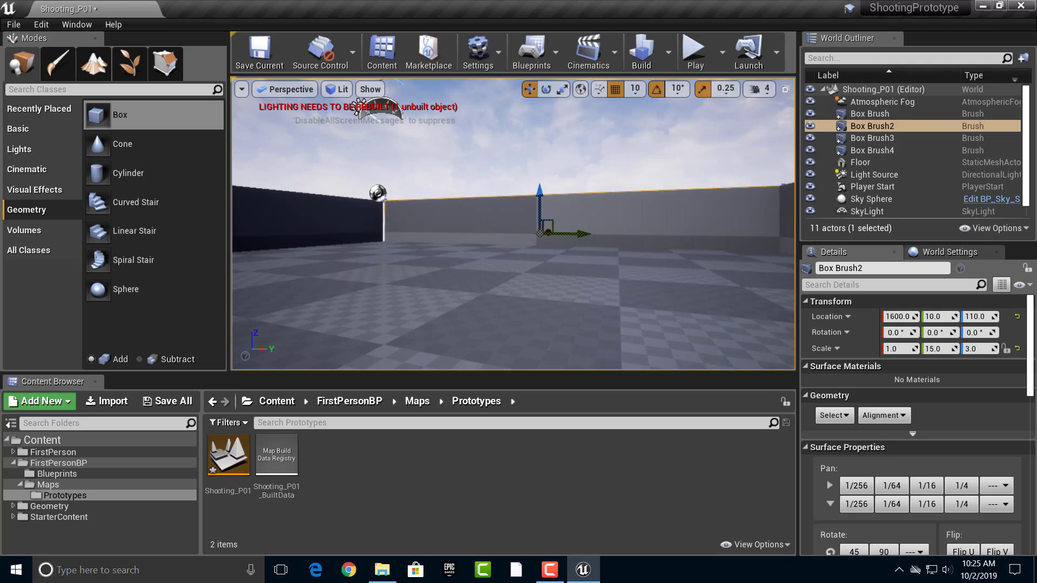
{"action": "key", "text": "ctrl+z"}
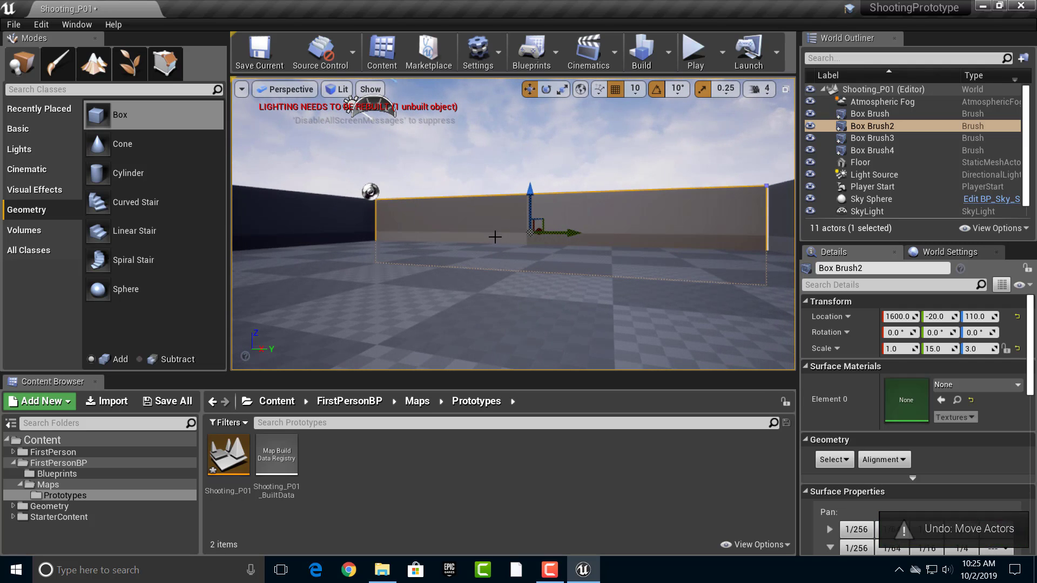
- In the Top view, scale the positive-X wall to 15.25 along Y and move it to Y 20.0
{"action": "left_click", "coordinate": [289, 90]}
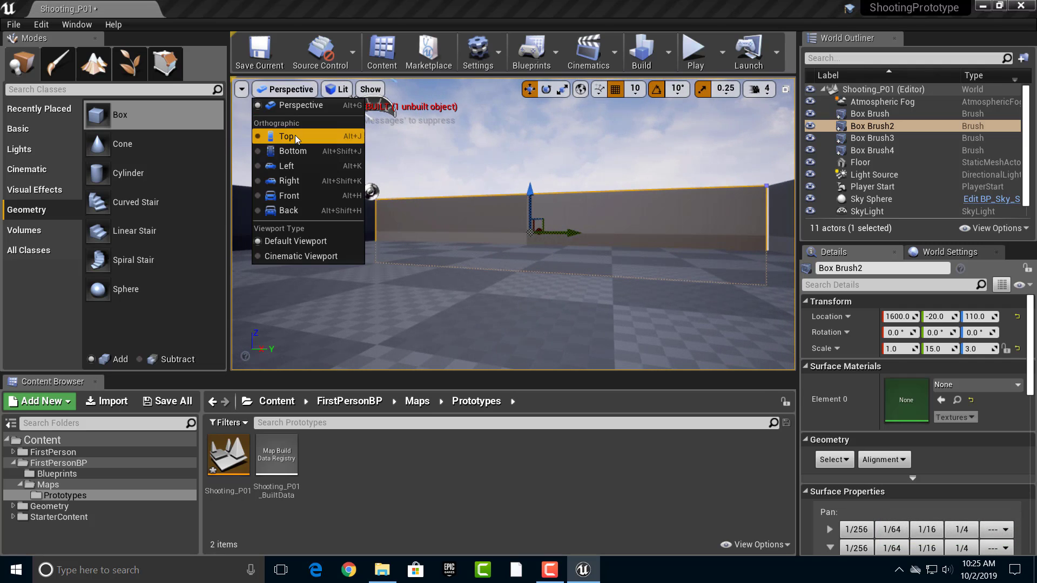
{"action": "left_click", "coordinate": [295, 135]}
{"action": "left_click", "coordinate": [519, 274]}
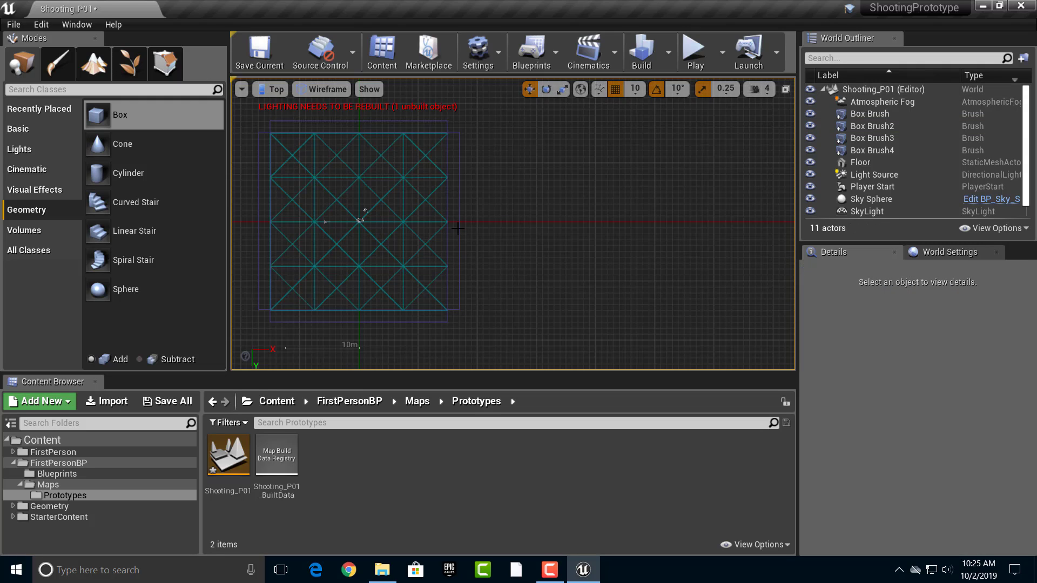
{"action": "left_click", "coordinate": [458, 229]}
{"action": "key", "text": "e"}
{"action": "key", "text": "r"}
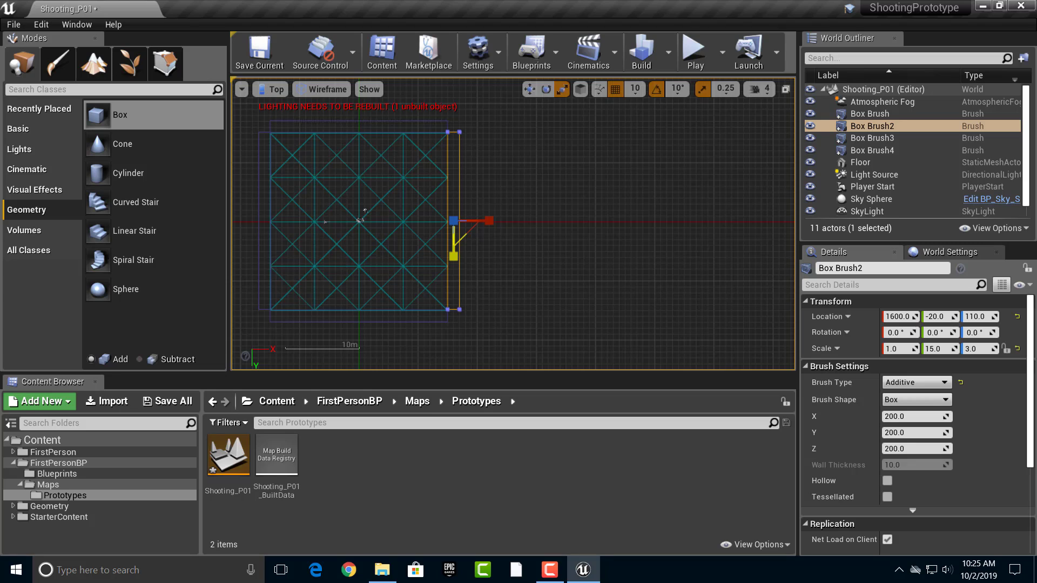
{"action": "key", "text": "w"}
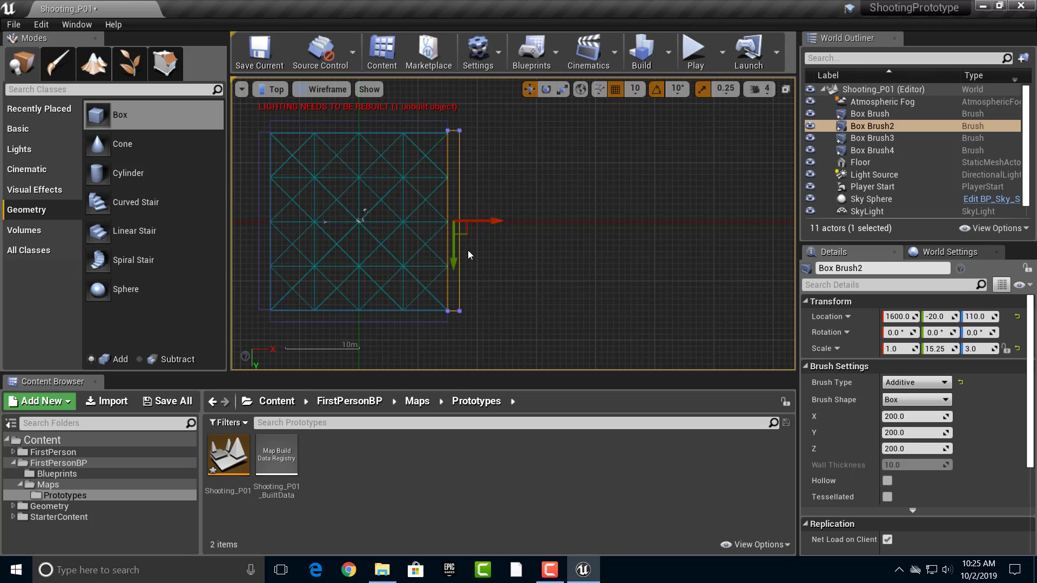
{"action": "left_click_drag", "start_coordinate": [453, 262], "coordinate": [449, 266]}
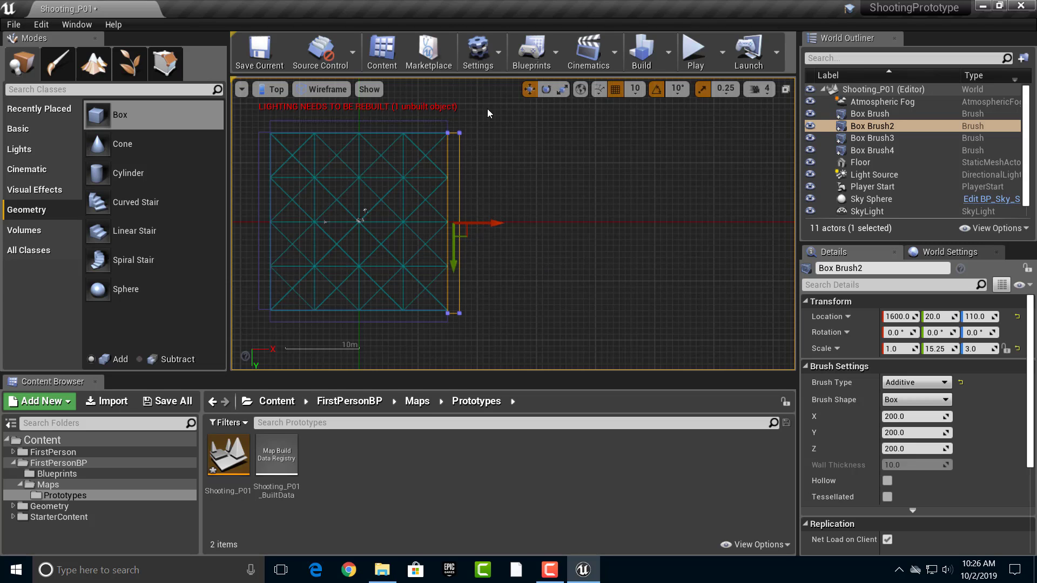
- Inspect the lengthened wall in the Perspective view and play-test the level, moving around and firing shots to check the wall corners
{"action": "left_click", "coordinate": [274, 92]}
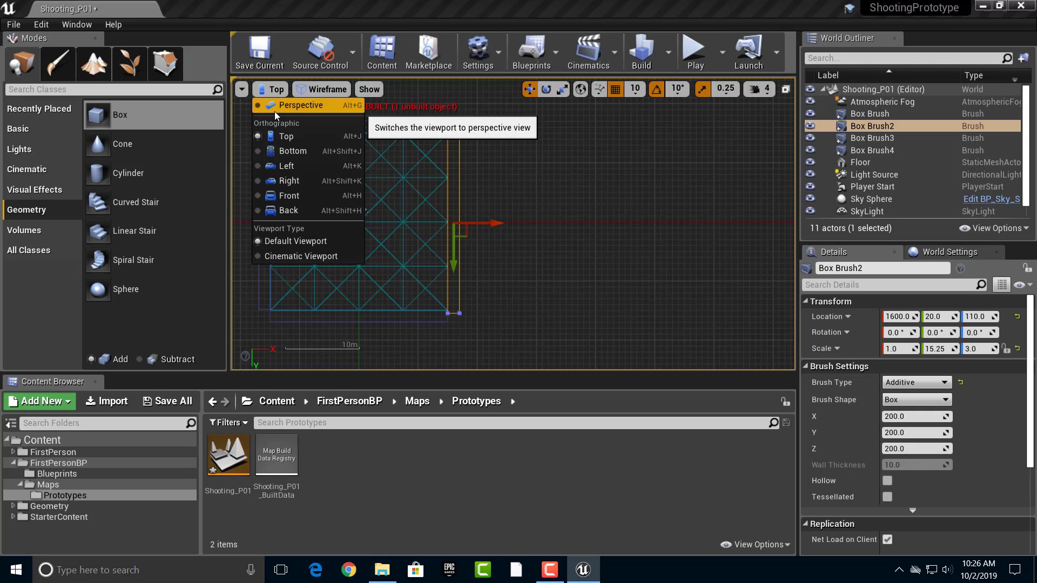
{"action": "left_click", "coordinate": [274, 110]}
{"action": "right_click_drag", "start_coordinate": [515, 190], "coordinate": [516, 190]}
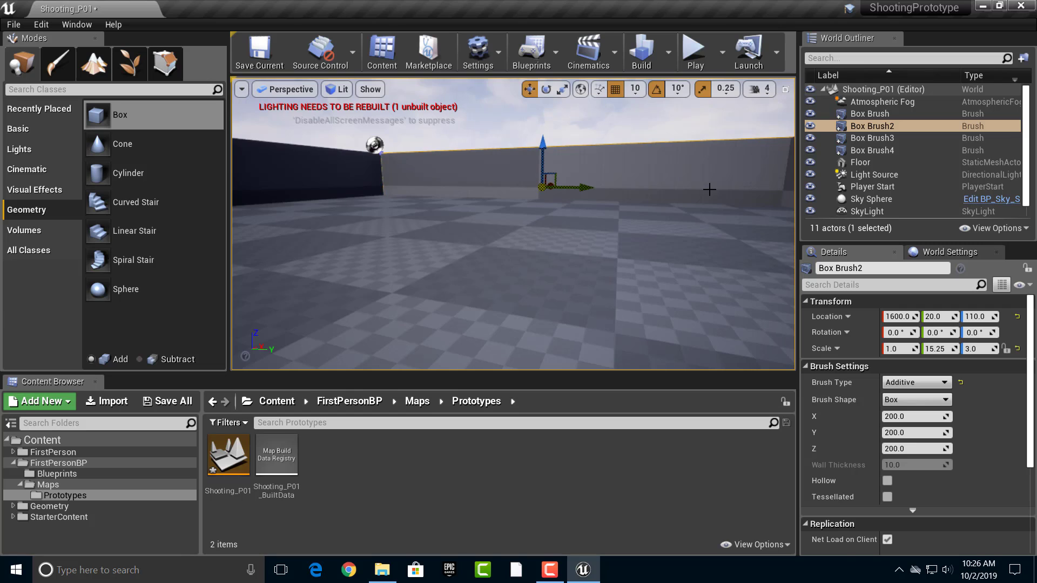
{"action": "left_click", "coordinate": [518, 227]}
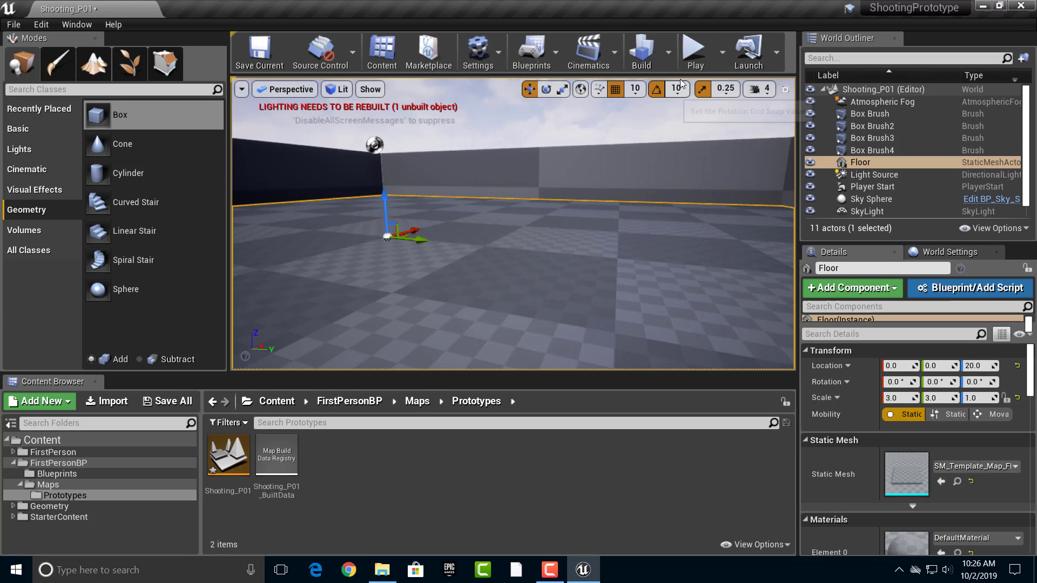
{"action": "left_click", "coordinate": [693, 52]}
{"action": "left_click", "coordinate": [505, 225]}
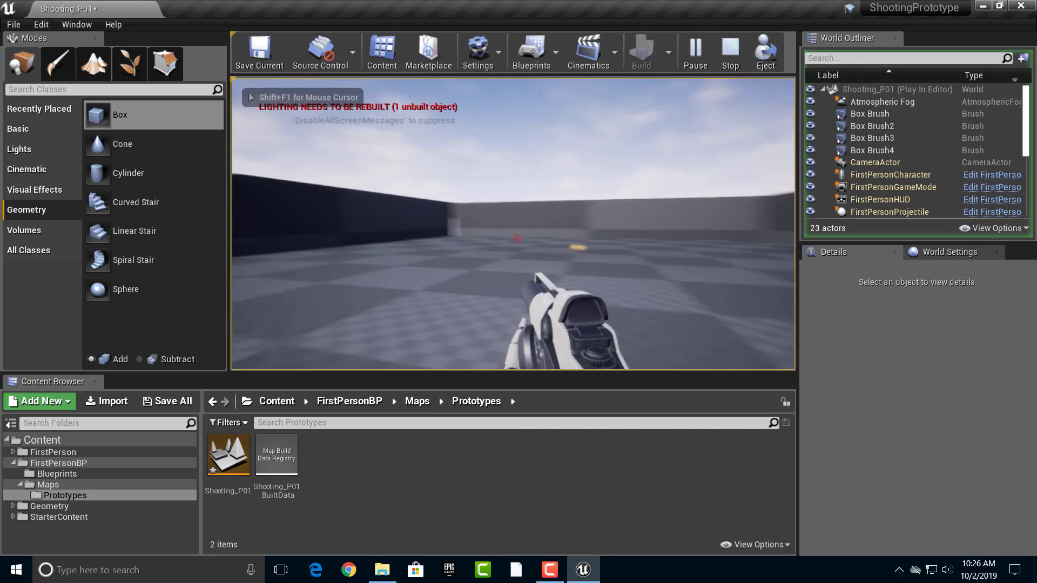
{"action": "left_click", "coordinate": [517, 238]}
{"action": "key", "text": "w"}
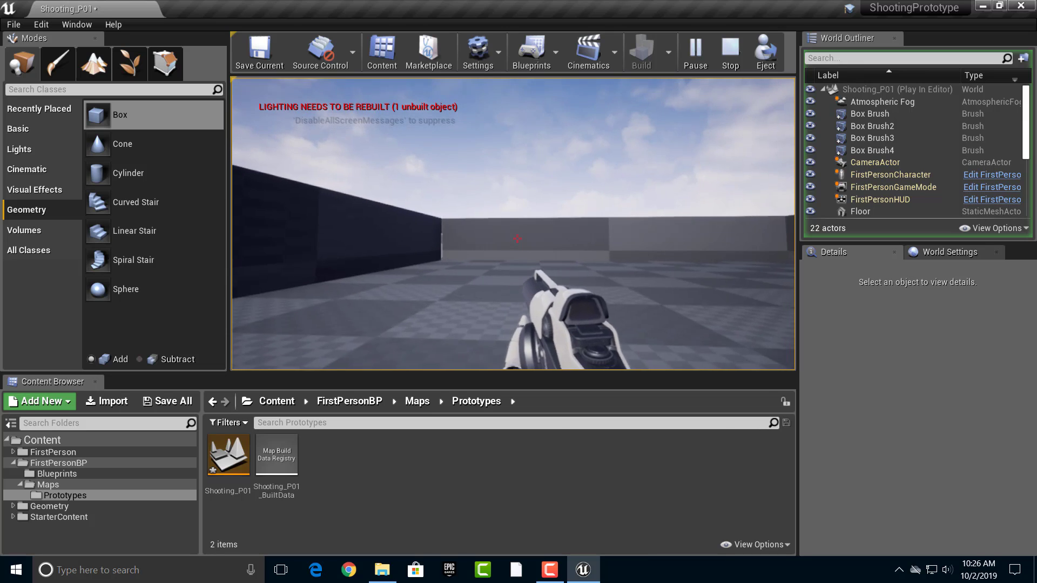
{"action": "left_click", "coordinate": [517, 238]}
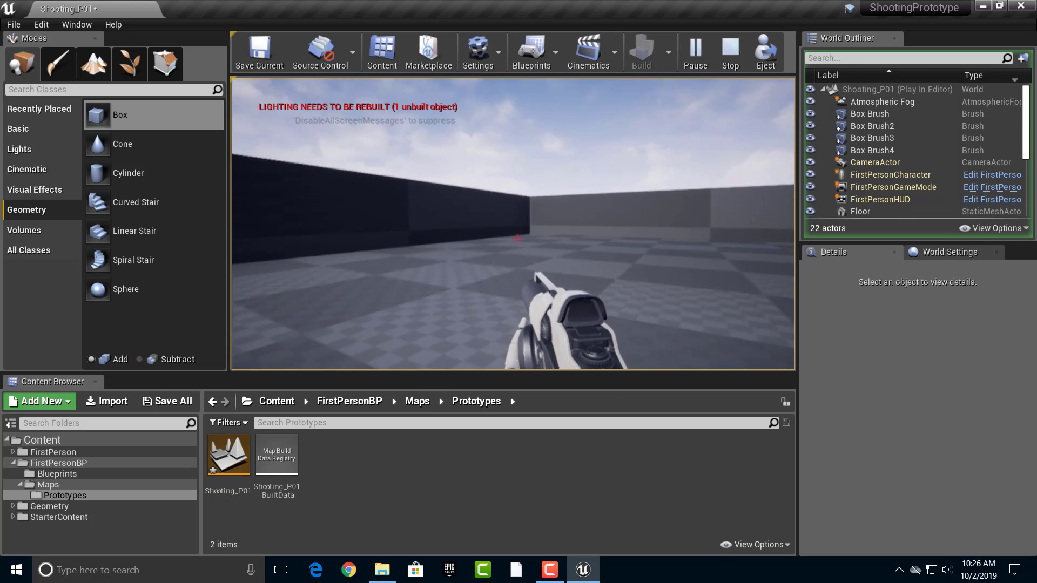
{"action": "key", "text": "Escape"}
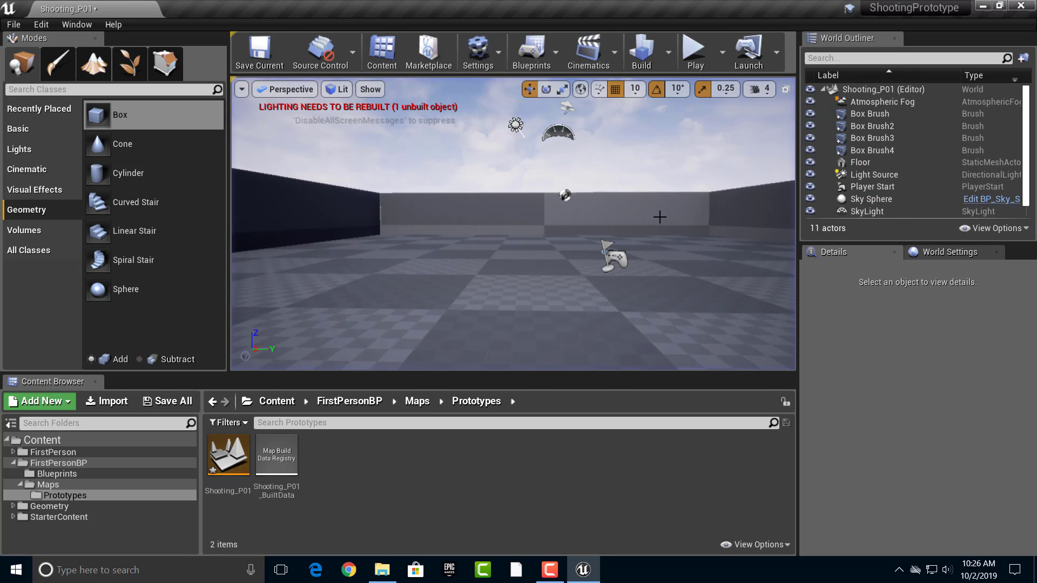